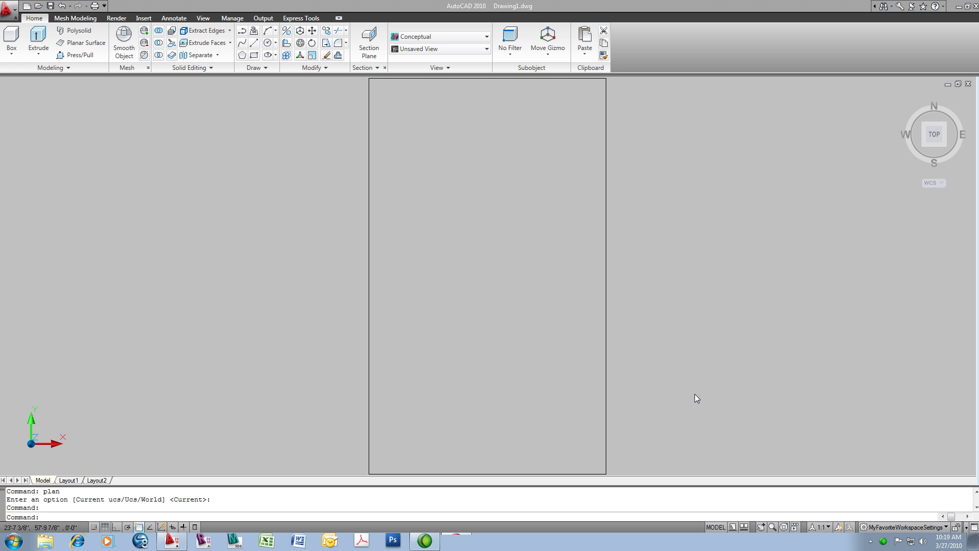
Draw a wavy five-point spline just below the rectangle's lower edge, extending past both of its sides.
click(607, 385)
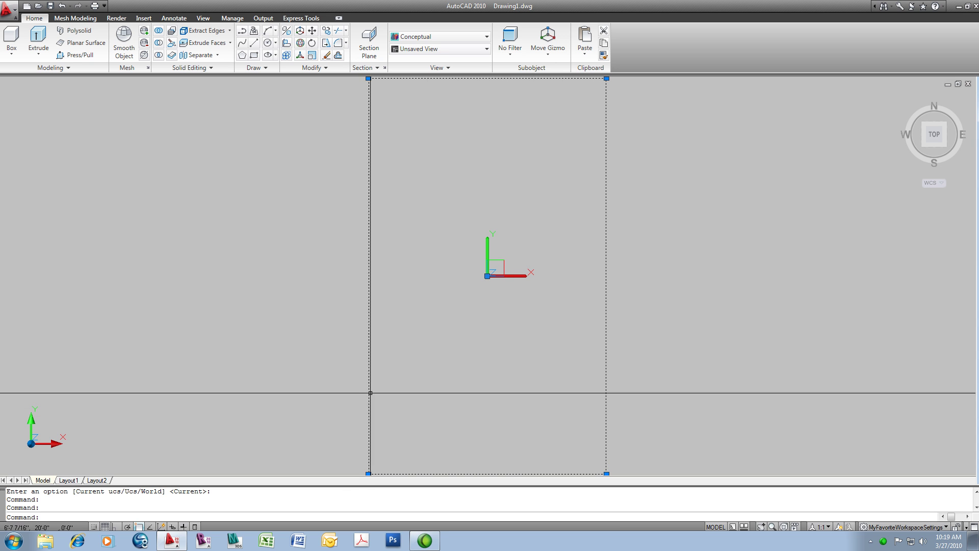
key(Escape)
scroll(313, 178, down, 2)
middle_drag(315, 177, 350, 203)
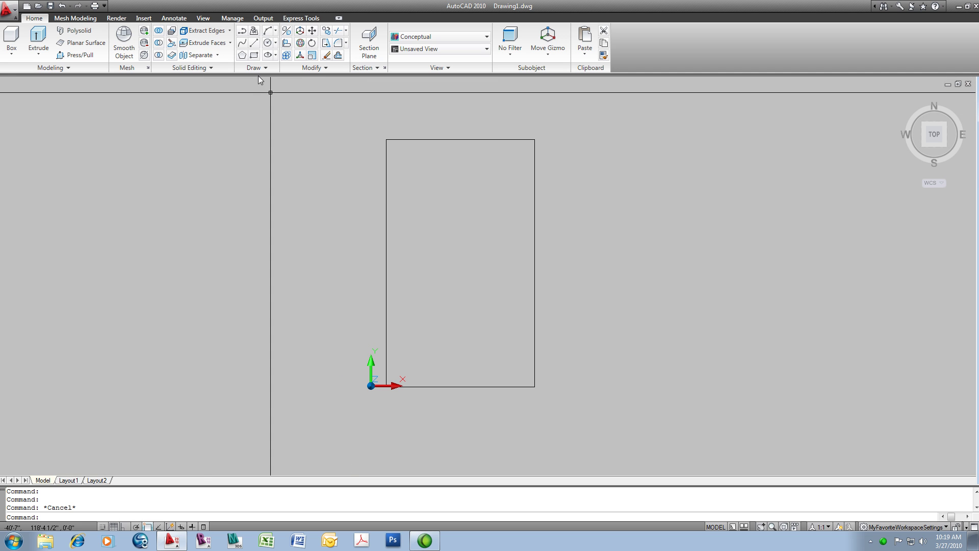
click(242, 44)
click(356, 406)
click(414, 401)
click(472, 412)
click(535, 404)
click(571, 386)
key(Return)
key(Return)
key(Return)
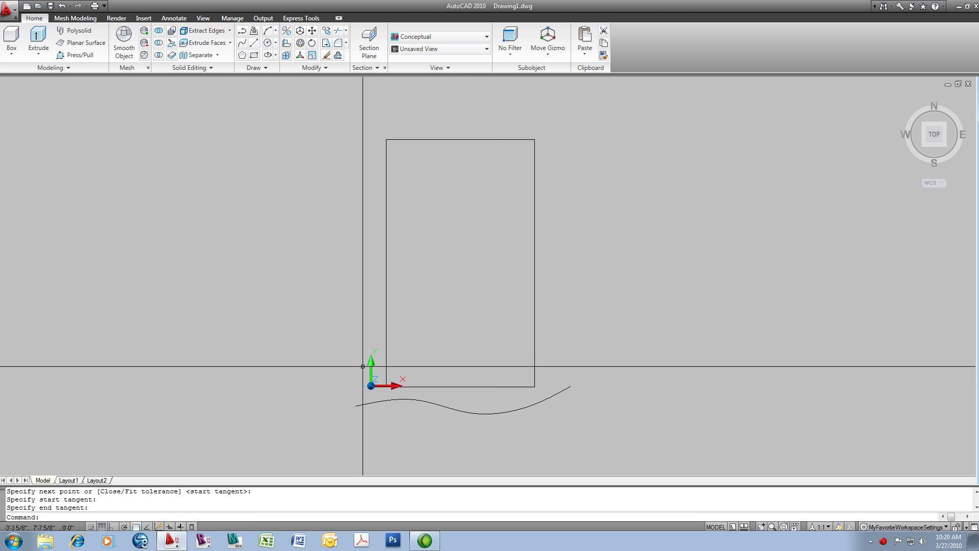
Draw a second wavy spline through four points just above the rectangle's lower edge, roughly following the first contour.
click(353, 377)
click(398, 364)
click(474, 381)
click(555, 361)
key(Return)
key(Return)
key(Return)
Draw a third contour spline through five points a short distance above the second, spanning the rectangle's full width.
key(Return)
click(360, 363)
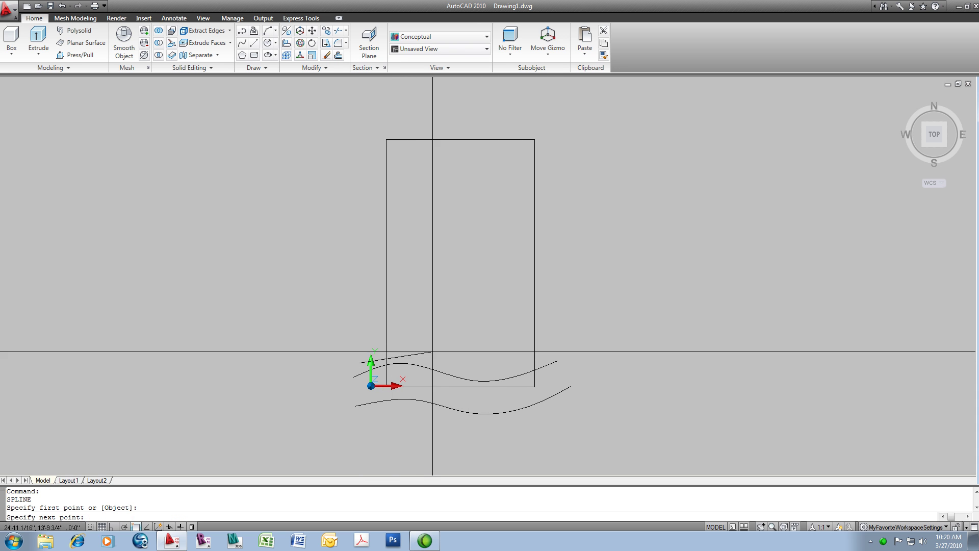
click(415, 353)
click(474, 364)
click(524, 358)
click(561, 344)
click(561, 345)
key(Return)
key(Return)
key(Return)
Draw a gently waved four-point spline across the rectangle about a third of the way up from its lower edge.
key(Return)
click(361, 325)
click(418, 307)
click(490, 312)
click(553, 300)
key(Return)
key(Return)
key(Return)
With object snap off, draw a fifth four-point contour spline above the fourth, with a pronounced hump near the rectangle's left edge.
click(360, 299)
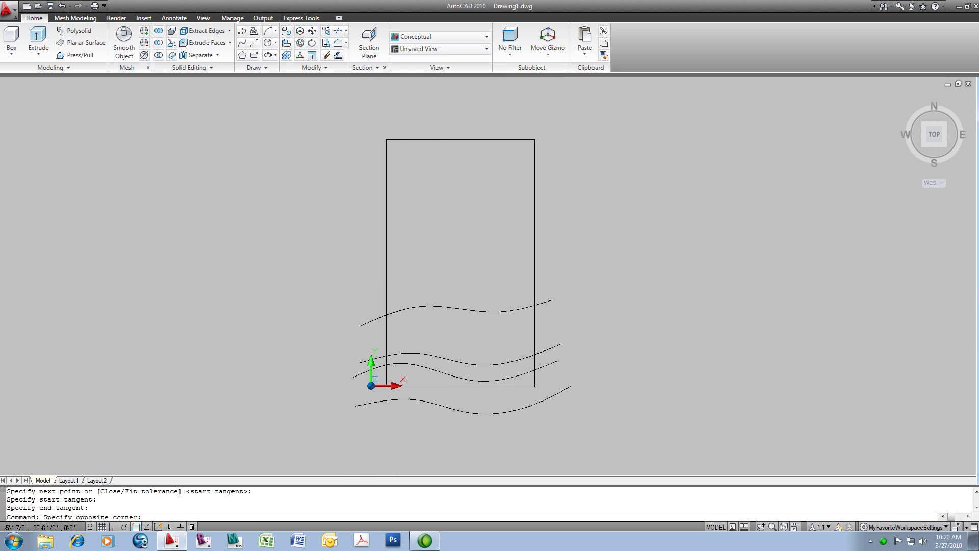
key(Escape)
key(Return)
click(360, 306)
click(386, 139)
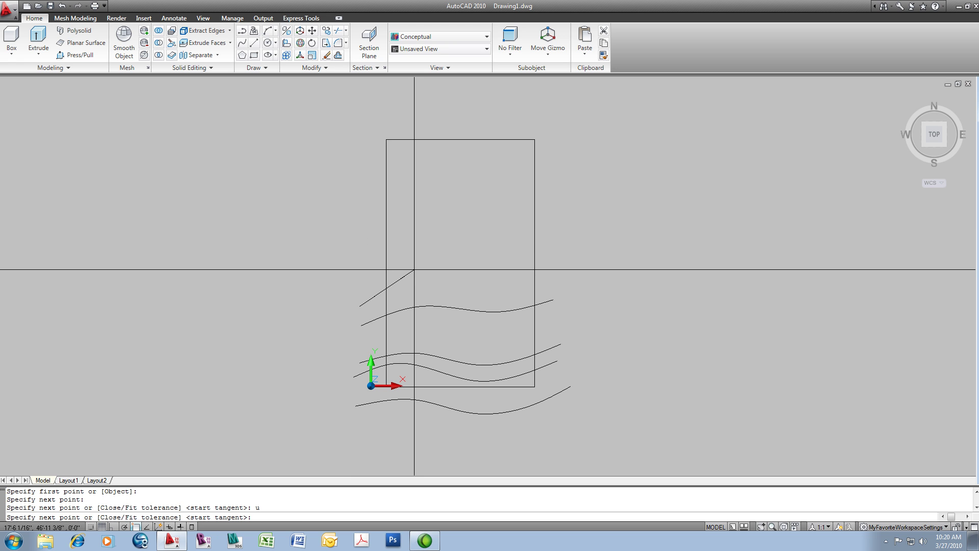
key(F3)
click(401, 248)
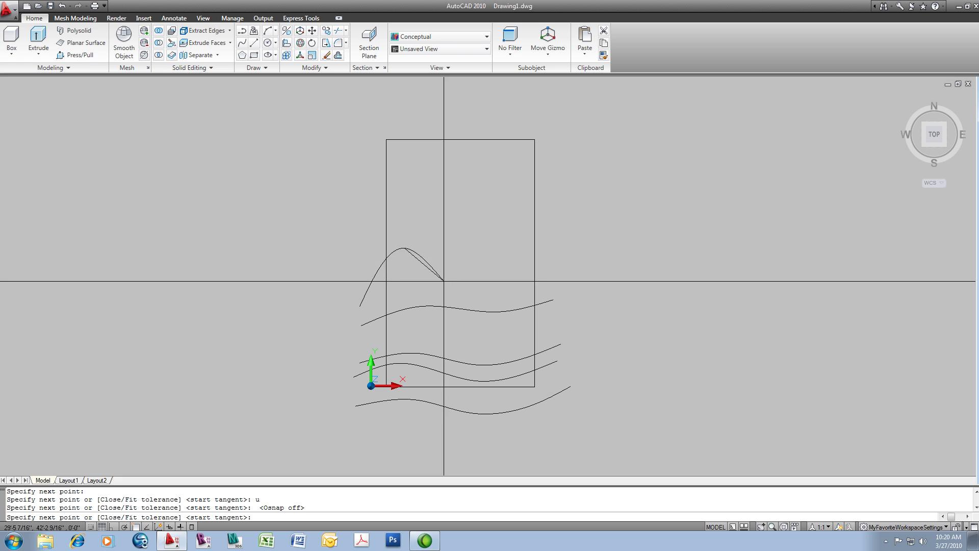
click(499, 296)
click(553, 275)
key(Return)
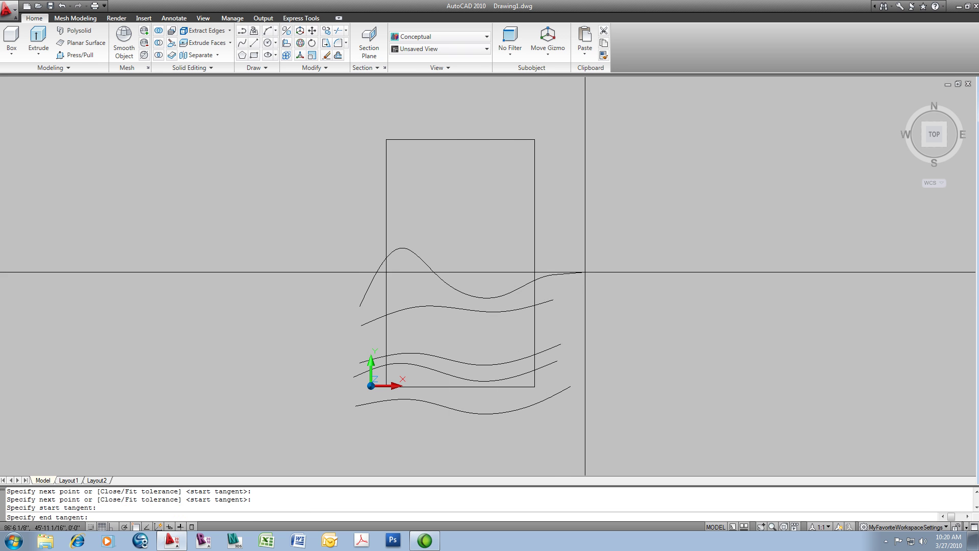
key(Return)
key(Return)
Draw a sixth contour spline through six points across the middle of the rectangle, with a steep hump at its left side.
key(Return)
click(357, 255)
click(393, 186)
click(432, 229)
click(480, 268)
click(499, 270)
click(556, 254)
key(Return)
key(Return)
key(Return)
Draw a seventh contour spline through five points, peaking above the rectangle's upper-left corner and descending to the right.
key(Return)
click(358, 179)
click(393, 125)
click(445, 176)
click(507, 220)
click(568, 213)
key(Return)
key(Return)
key(Return)
Draw an eighth contour spline through six points, arching over the rectangle's upper-left corner and crossing down through its upper edge.
key(Return)
click(342, 142)
click(382, 87)
click(454, 110)
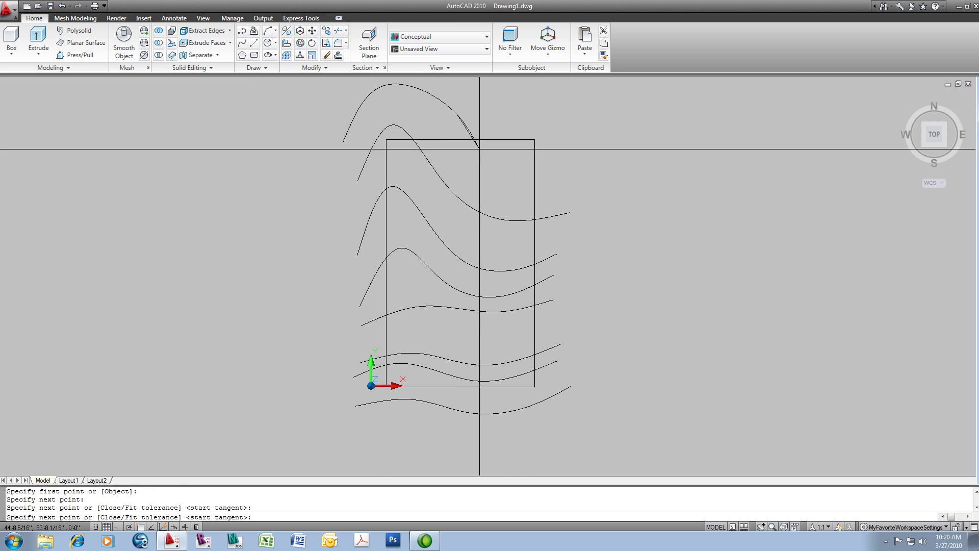
click(487, 157)
click(533, 174)
click(590, 169)
key(Return)
key(Return)
key(Return)
Draw a ninth contour spline through five points entirely above the rectangle's upper edge, sloping down to the right.
middle_drag(527, 134, 531, 192)
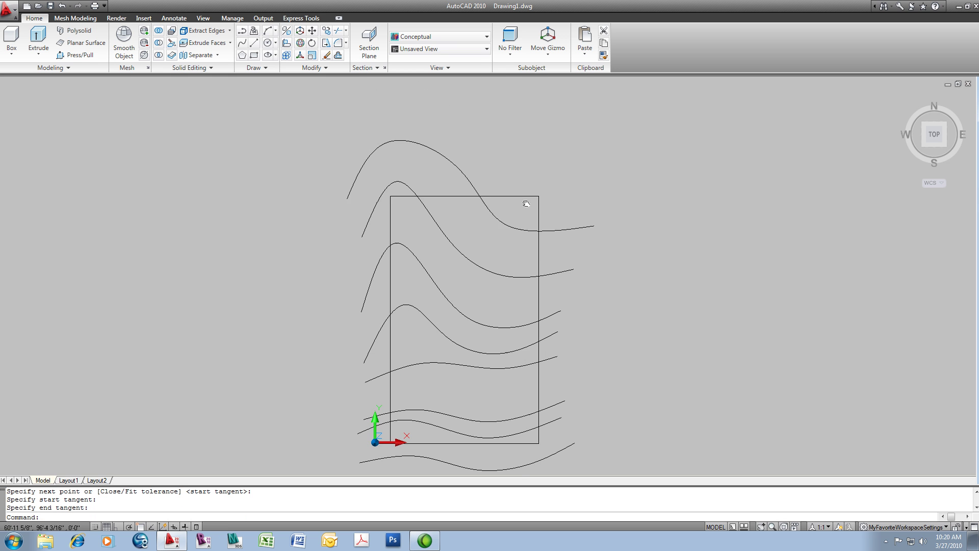
key(Return)
click(360, 121)
click(439, 117)
click(487, 139)
click(536, 166)
click(606, 173)
key(Return)
key(Return)
key(Return)
In a 3D view, raise the second contour spline from the front by 3' along the Z axis.
mouse_move(612, 252)
middle_down()
mouse_move(607, 223)
mouse_move(544, 271)
middle_up()
scroll(598, 226, down, 1)
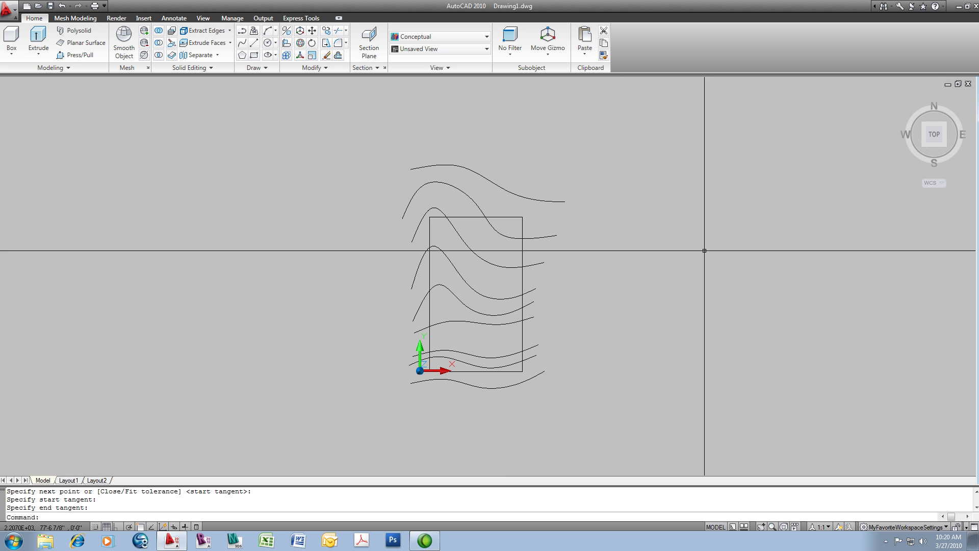
click(923, 146)
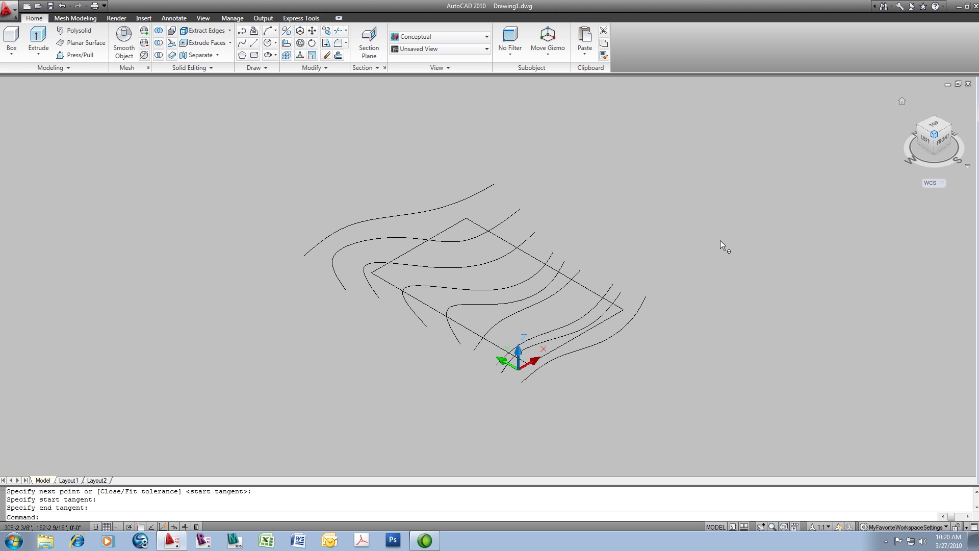
mouse_move(606, 269)
shift+middle_down()
mouse_move(616, 209)
mouse_move(587, 270)
mouse_move(655, 289)
shift+middle_up()
scroll(615, 274, up, 1)
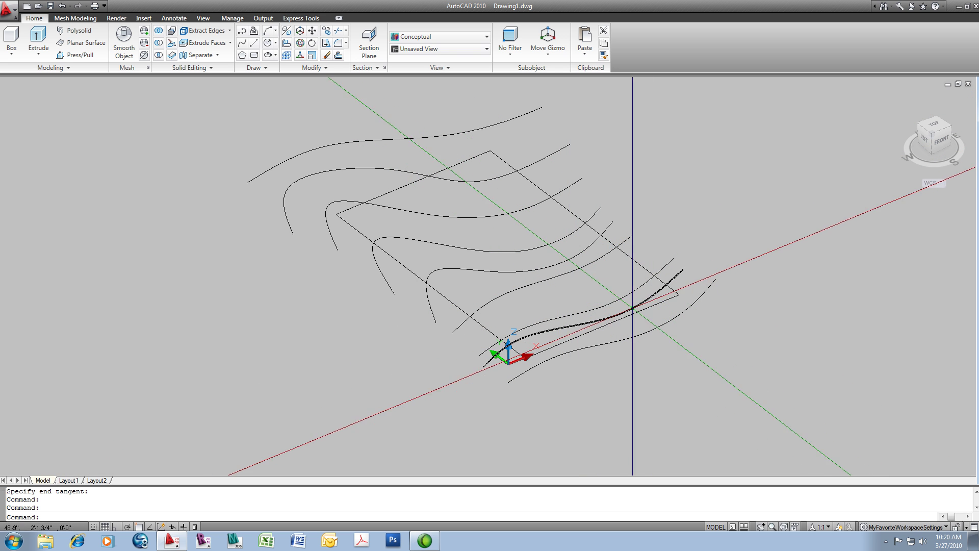
click(611, 316)
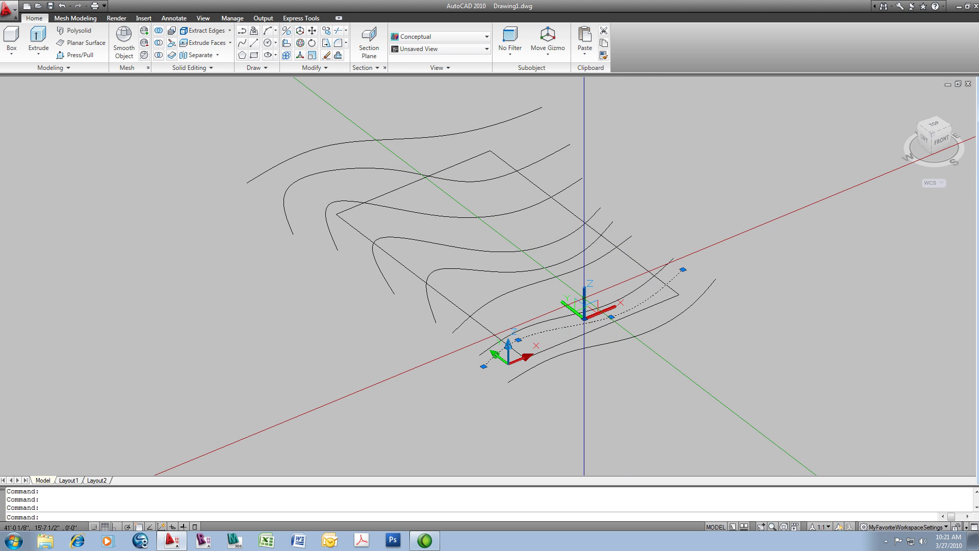
click(585, 303)
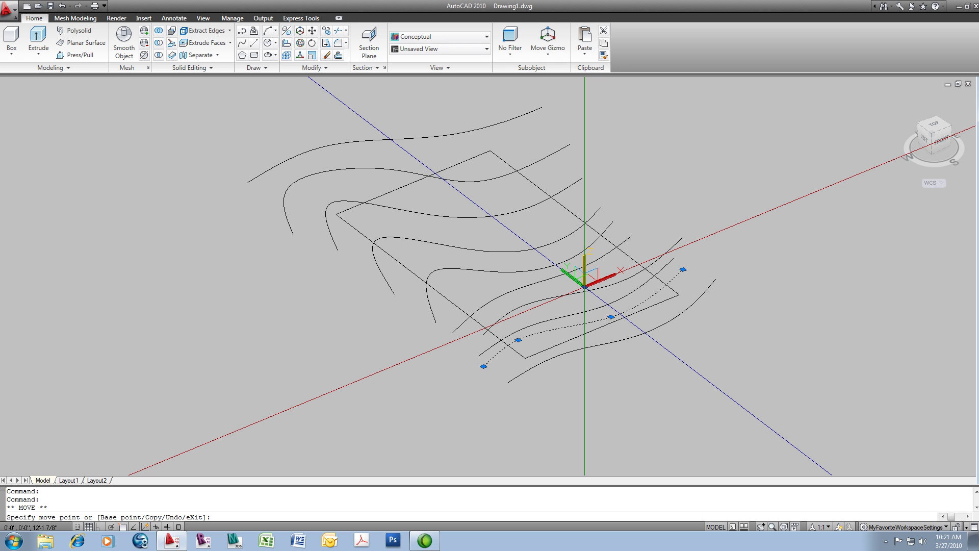
key(Return)
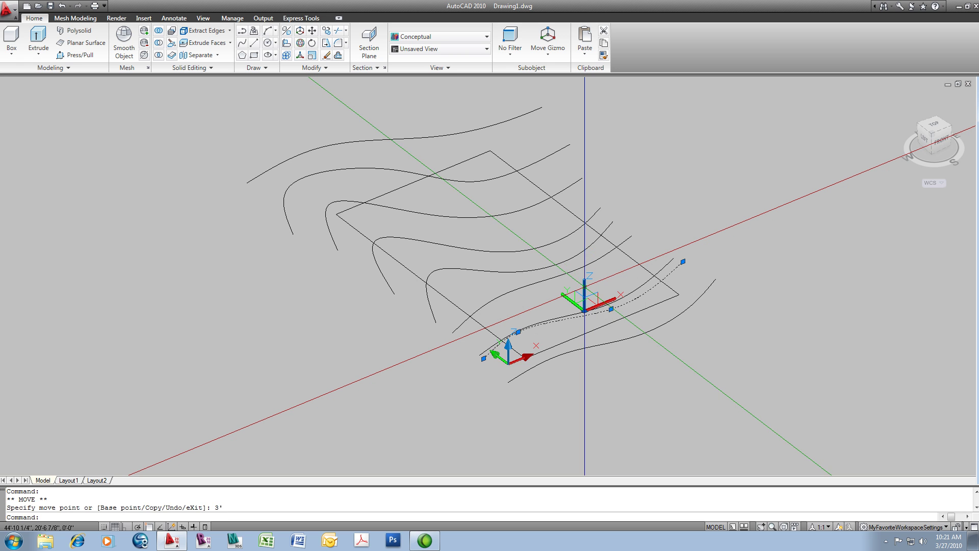
key(Escape)
Raise the third contour spline from the front along the Z axis with the move gizmo.
click(632, 290)
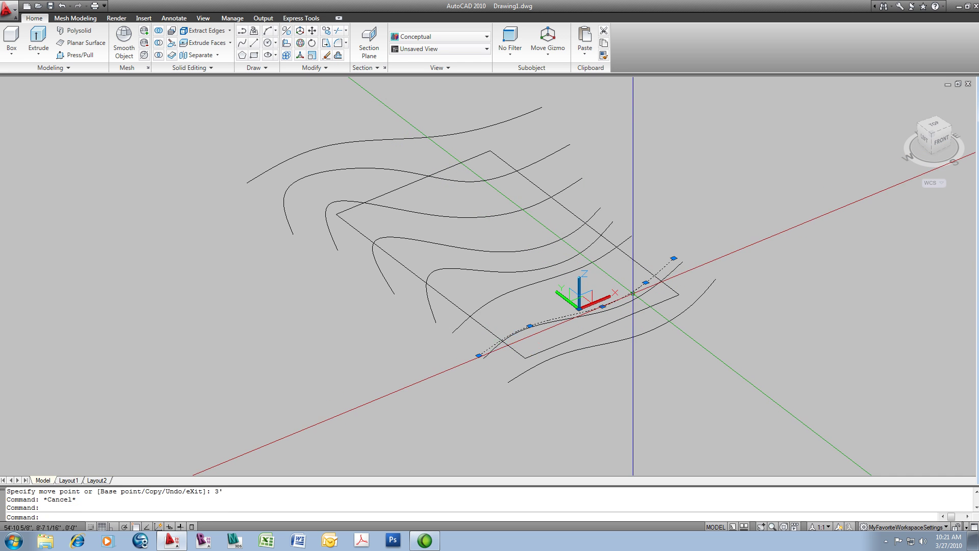
click(579, 290)
click(580, 290)
click(580, 289)
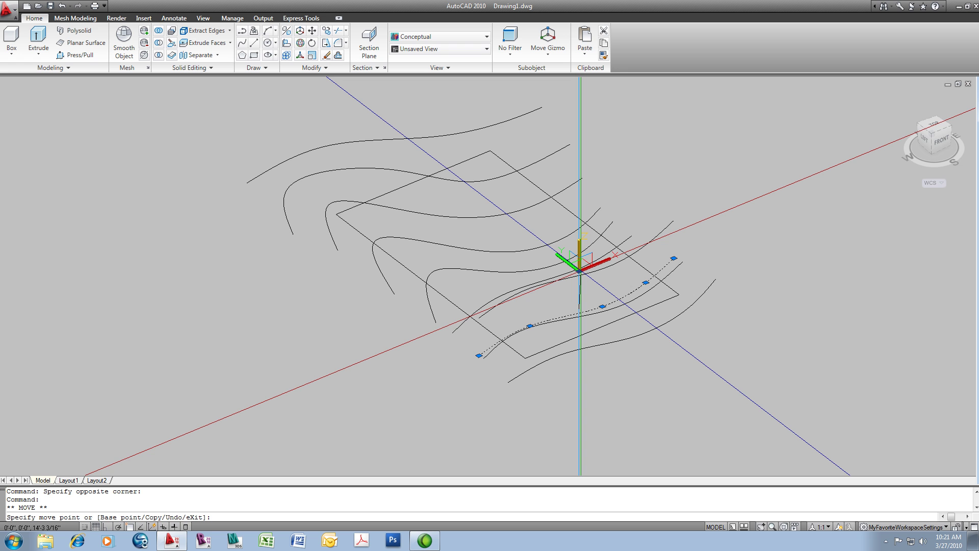
key(Escape)
key(Escape)
Raise the fourth contour spline from the front by 6' along the Z axis.
click(509, 363)
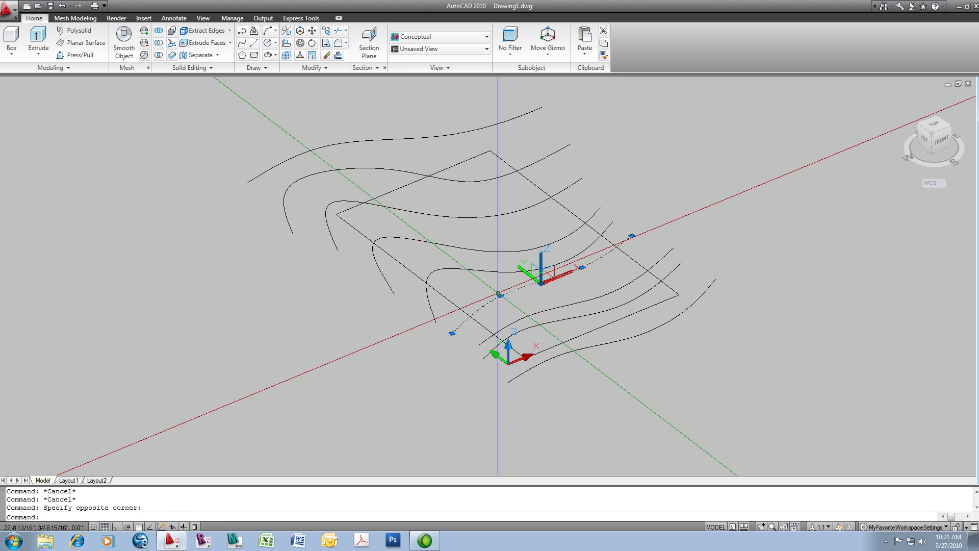
click(541, 283)
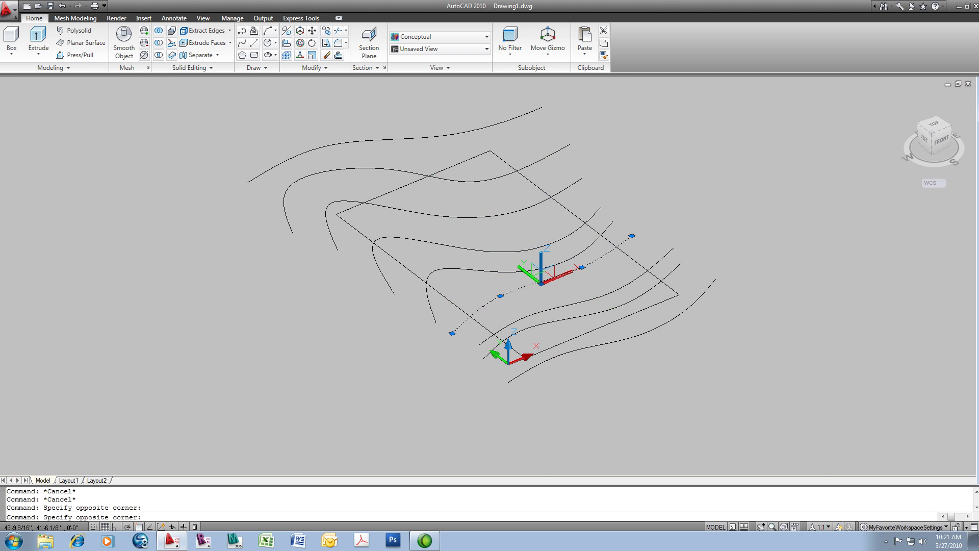
click(541, 258)
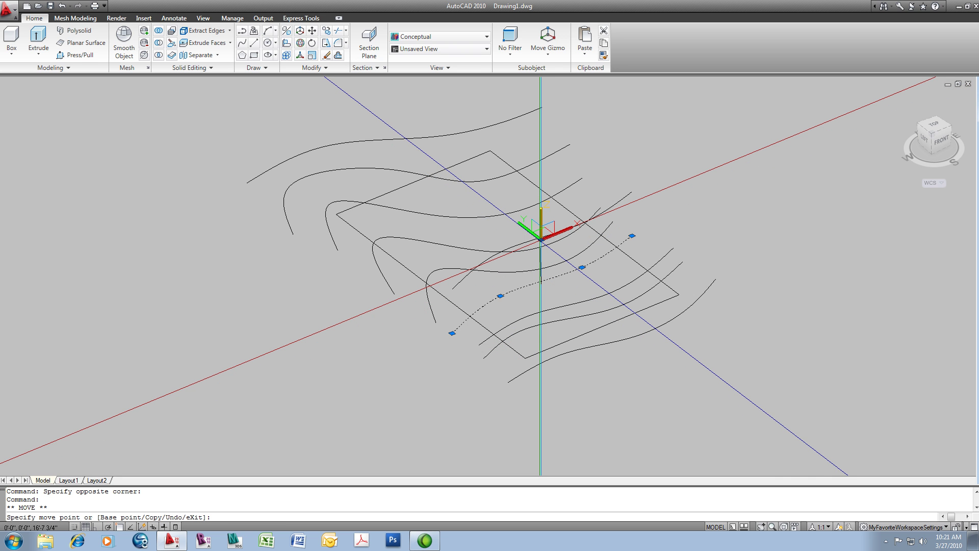
key(Return)
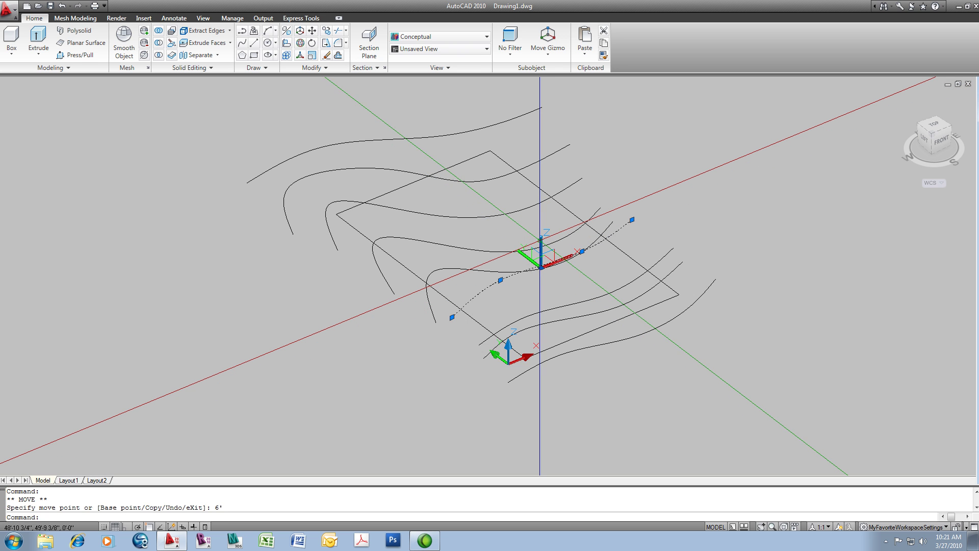
key(Escape)
key(Escape)
Raise the fifth contour spline from the front by 8' along the Z axis.
click(504, 271)
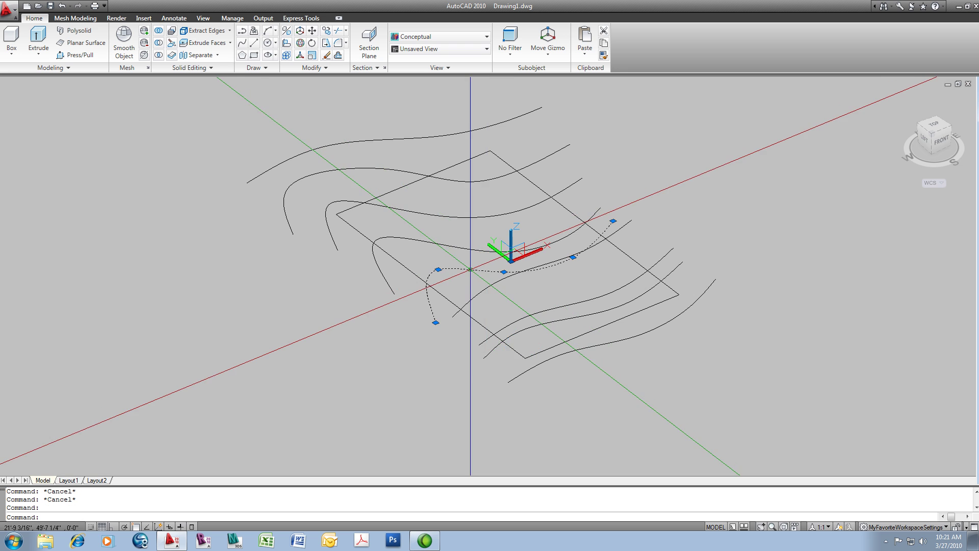
click(510, 245)
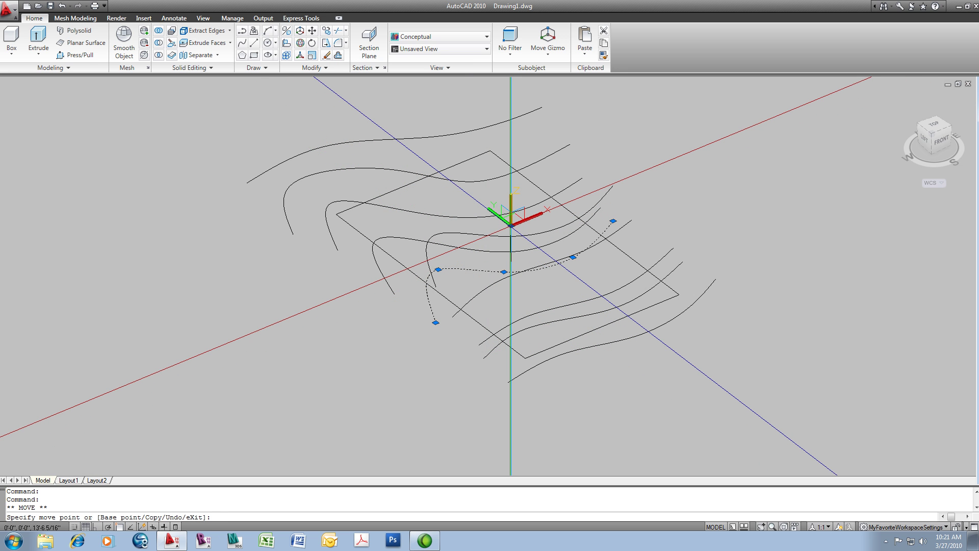
key(Return)
key(Escape)
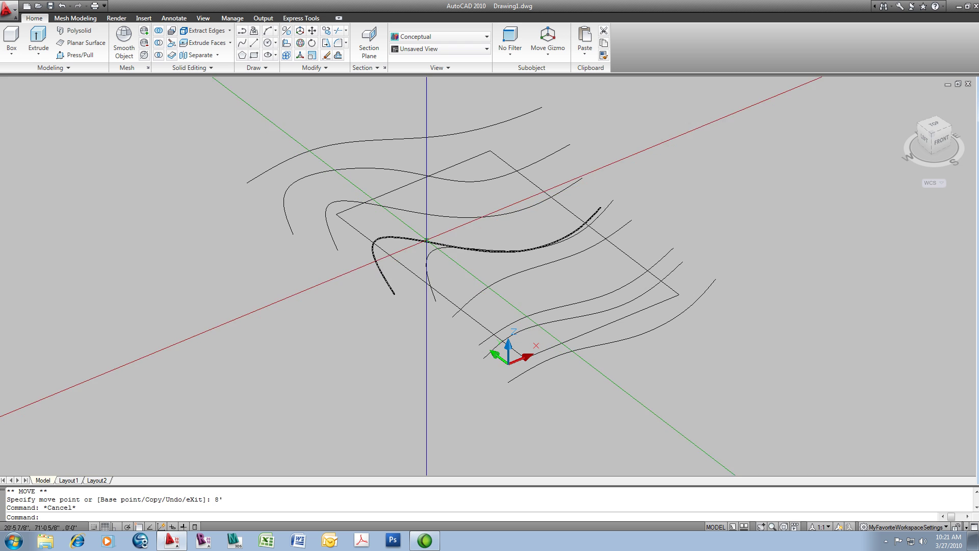
Raise the sixth contour spline from the front by 9' and a further 1' along the Z axis.
click(426, 242)
click(508, 344)
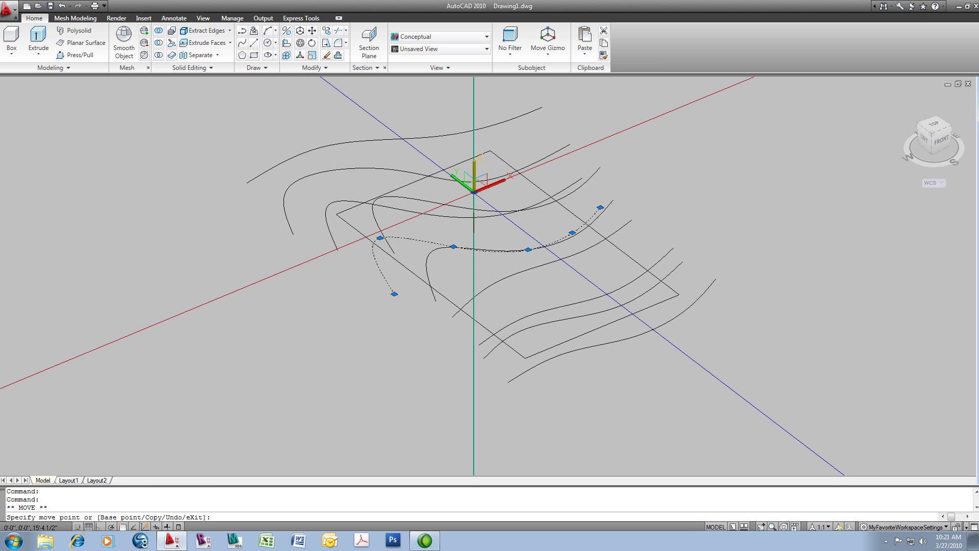
text(9')
key(Return)
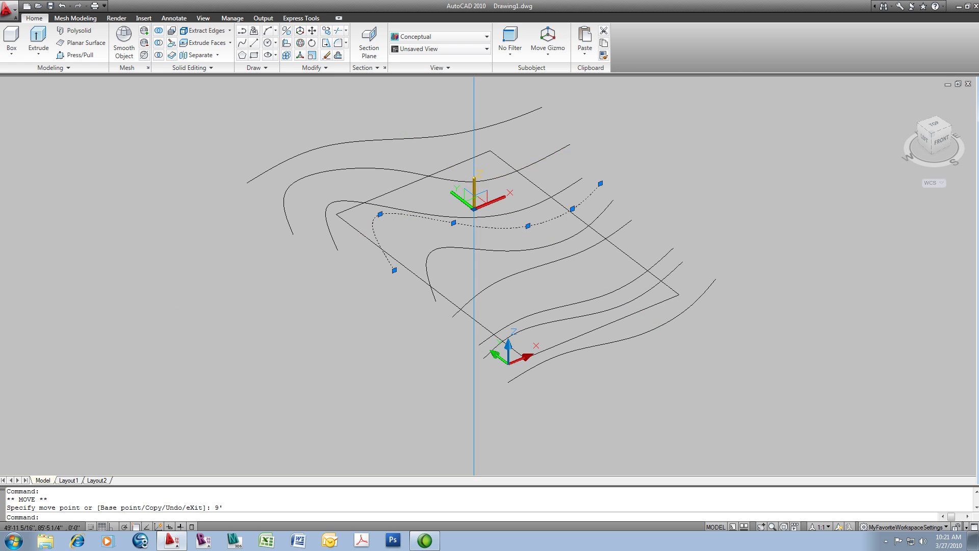
click(473, 193)
text(1')
key(Return)
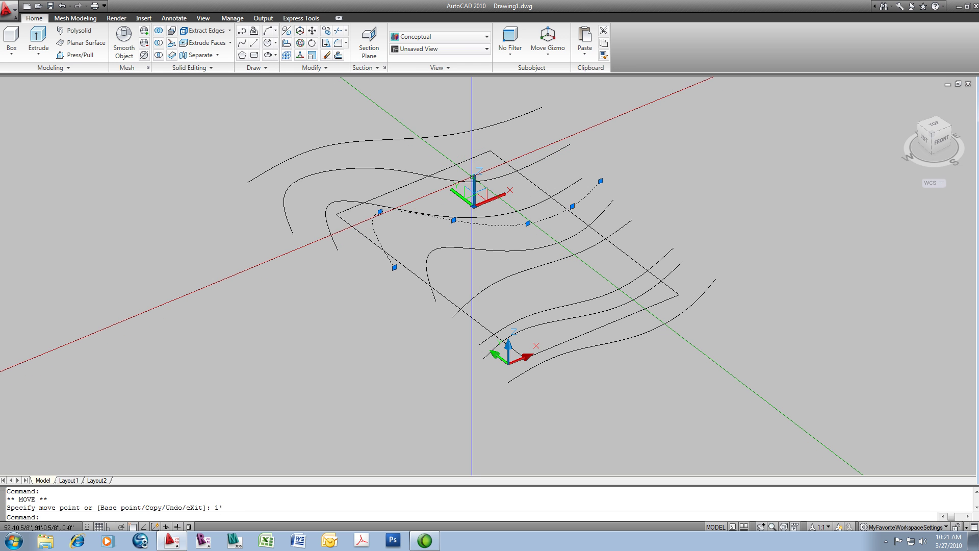
Raise the seventh contour spline from the front by 10' along the Z axis.
click(387, 207)
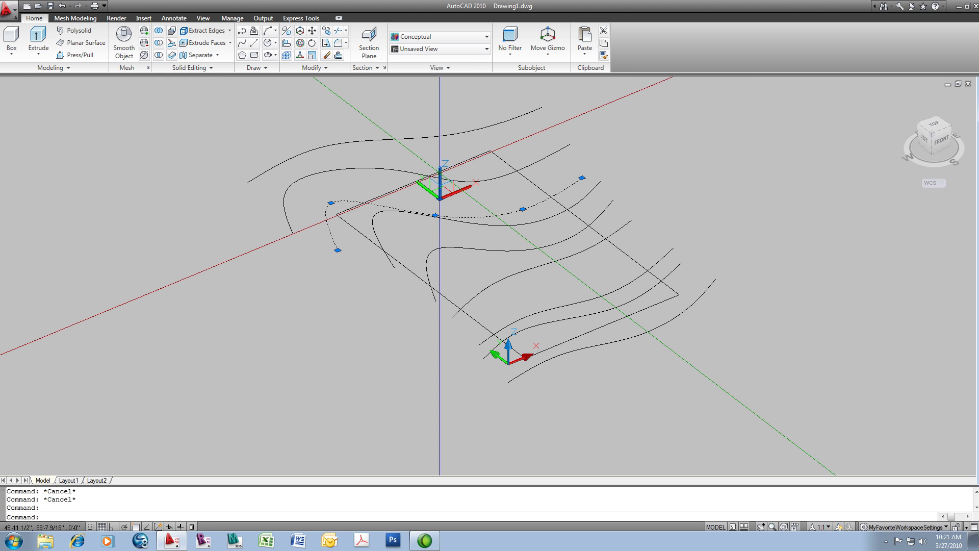
scroll(422, 159, up, 2)
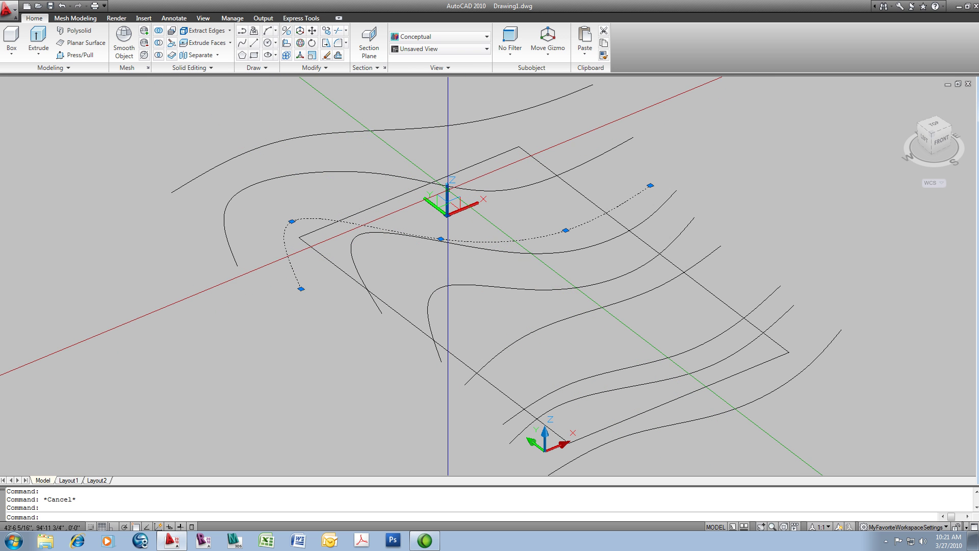
click(447, 199)
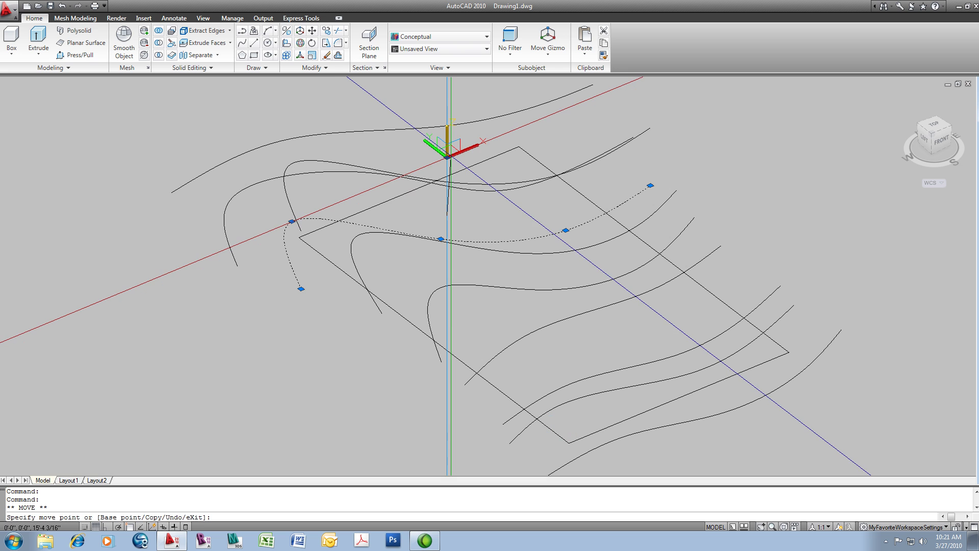
text(10')
key(Escape)
key(Escape)
Move the eighth contour spline straight up along the Z axis using the Move command with ortho on.
text(m)
key(Return)
click(396, 175)
key(Return)
click(435, 162)
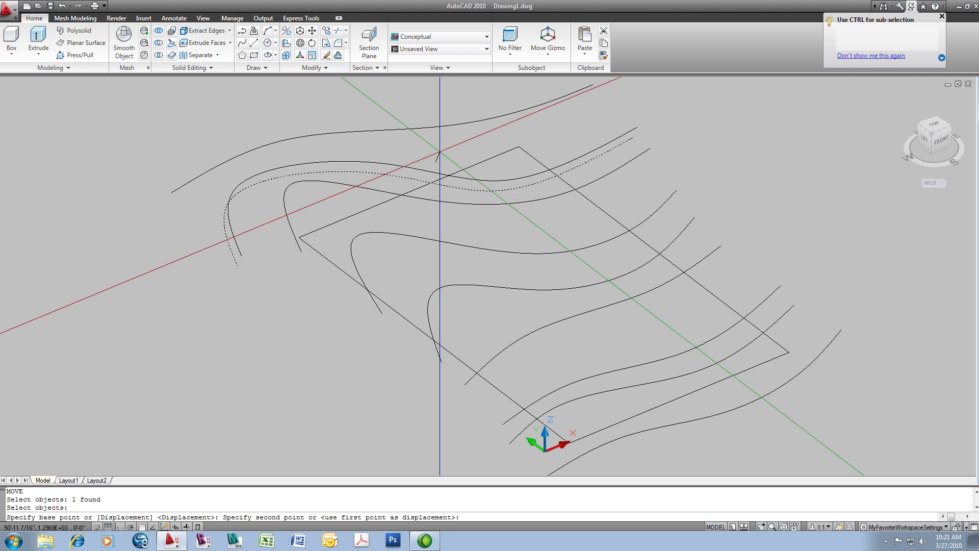
key(F8)
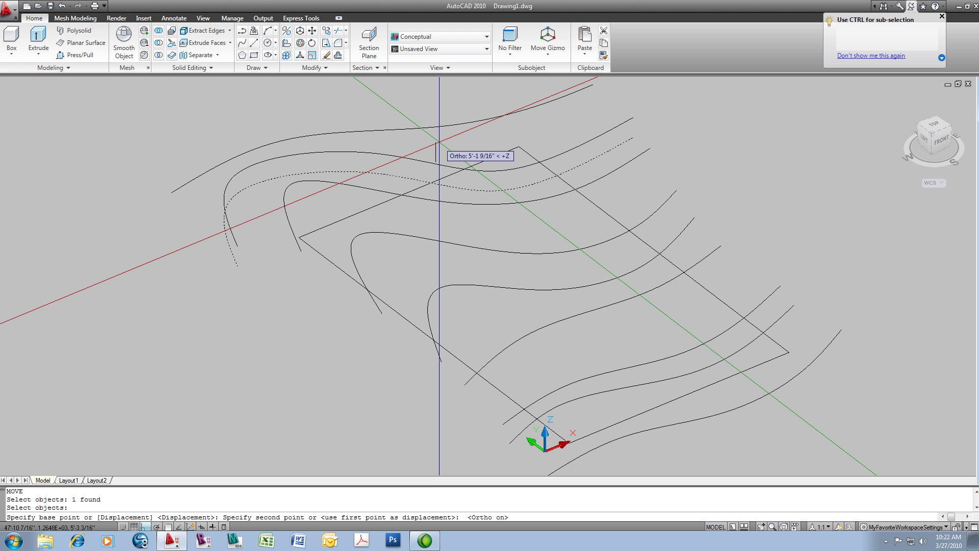
key(Return)
key(Escape)
key(Escape)
Repeat the Move command to raise the rearmost contour spline by 14' along the Z axis.
right_click(455, 121)
click(474, 127)
click(461, 124)
key(Return)
click(474, 131)
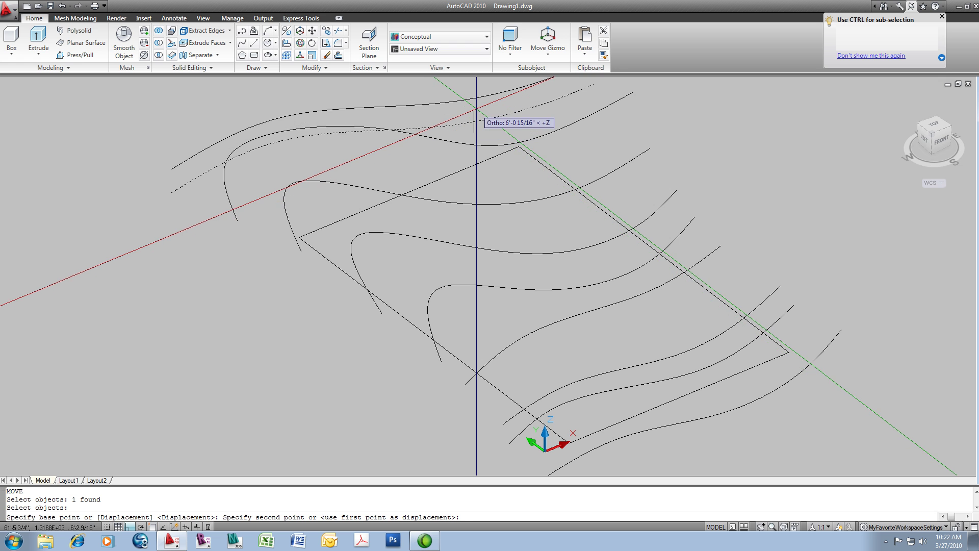
key(Return)
key(Escape)
key(Escape)
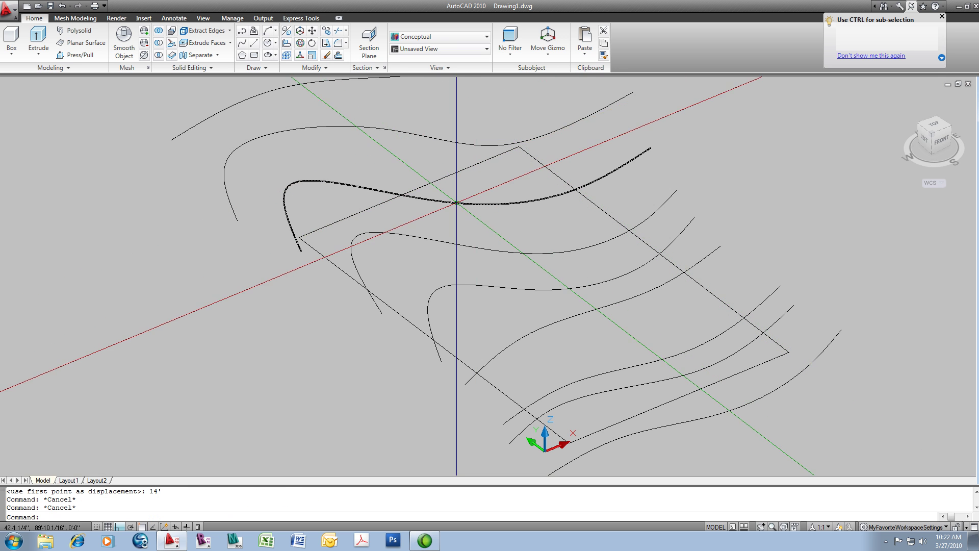
scroll(457, 206, down, 2)
shift+middle_drag(474, 230, 535, 171)
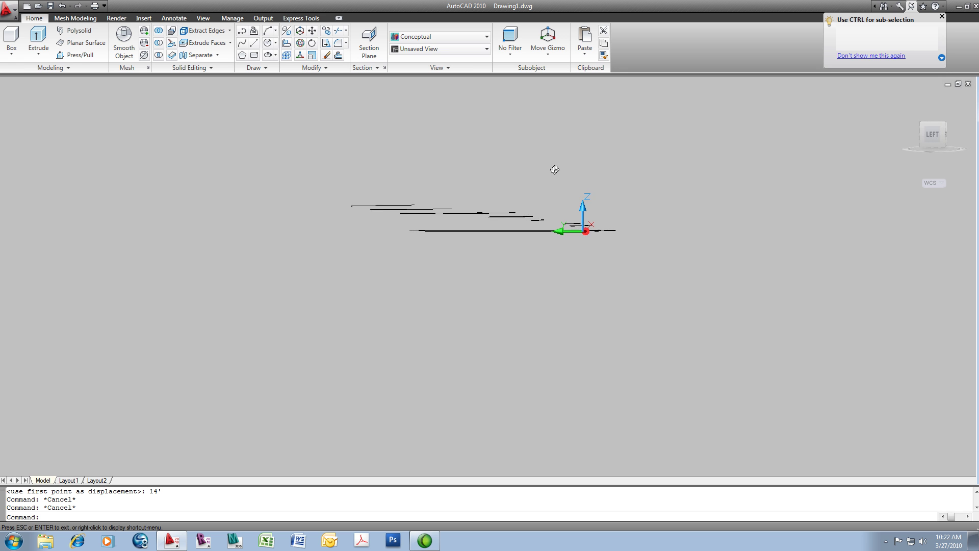
shift+middle_drag(524, 171, 428, 330)
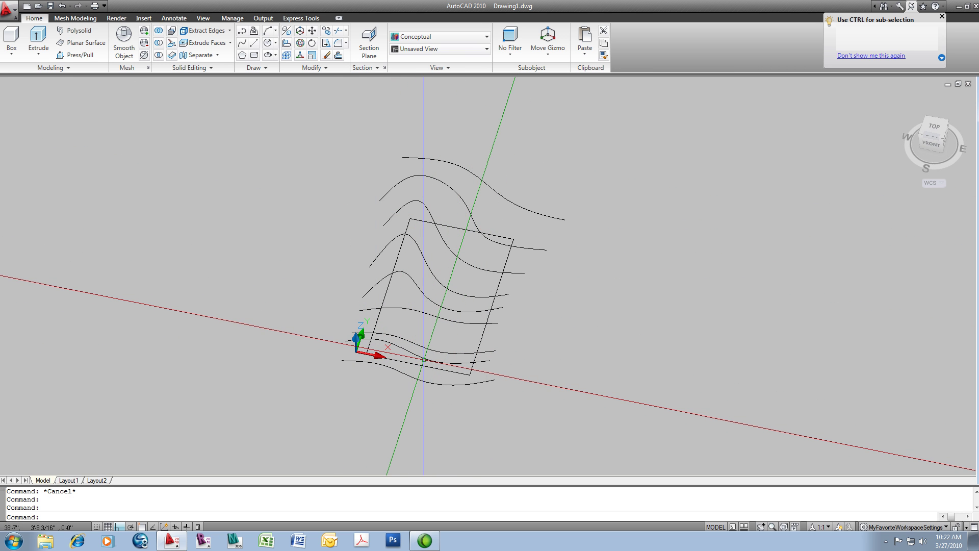
text(oft)
key(Return)
key(Escape)
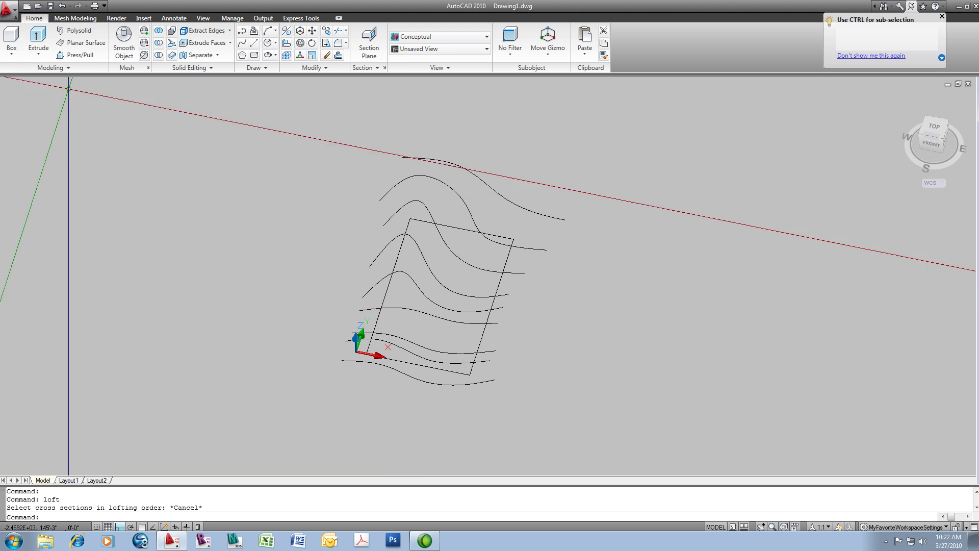
Loft the nine contour splines in order from front to back, using cross sections only and the Smooth Fit option.
click(40, 54)
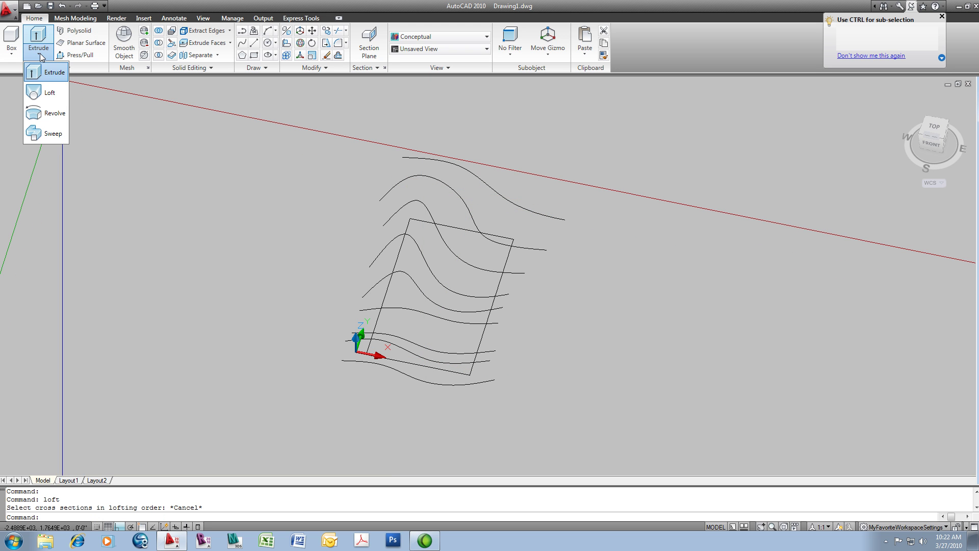
click(48, 94)
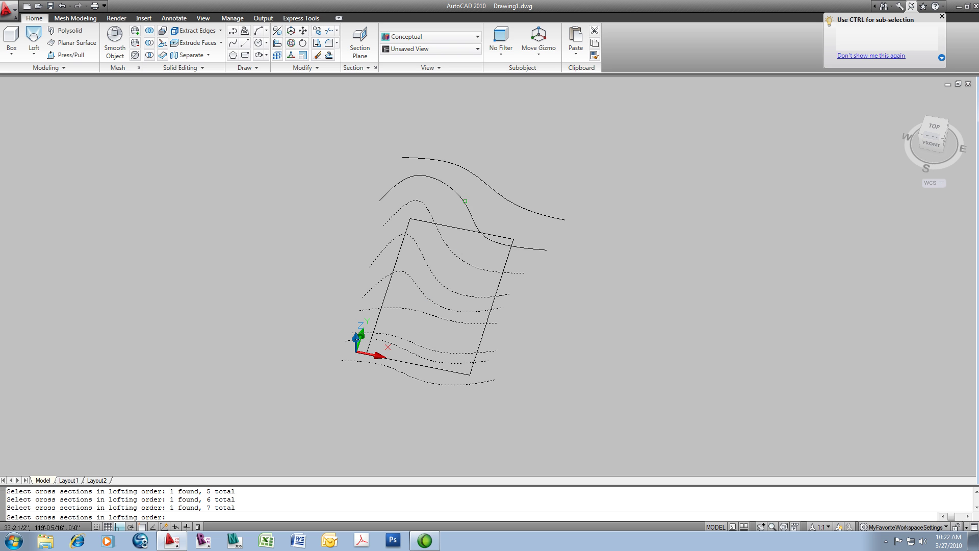
key(Return)
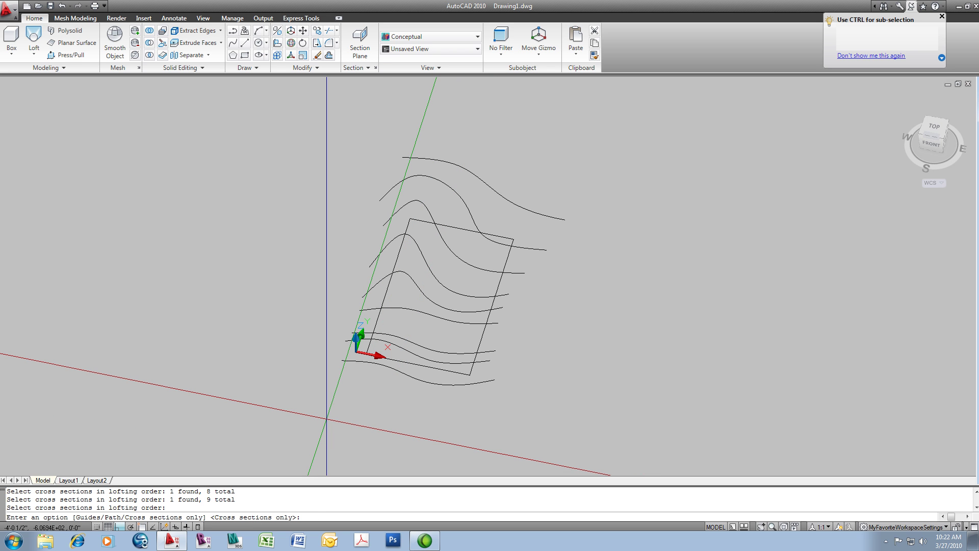
key(Return)
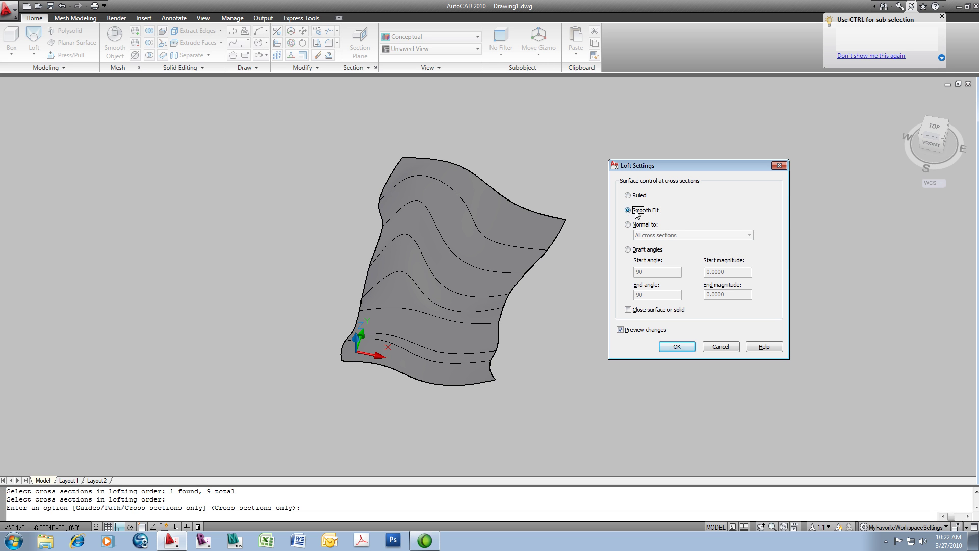
click(676, 347)
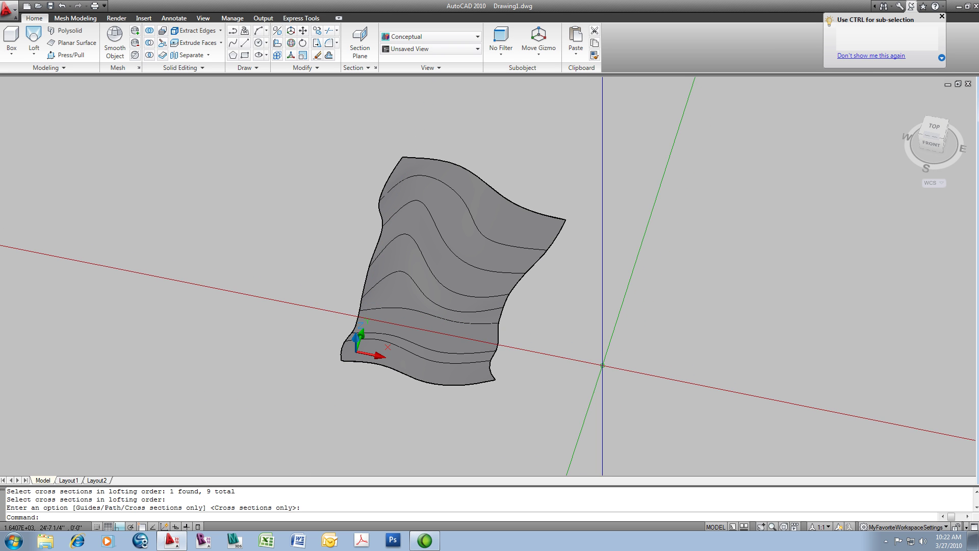
Inspect the lofted surface from another angle and check the DELOBJ system variable without changing it.
shift+middle_drag(599, 370, 544, 334)
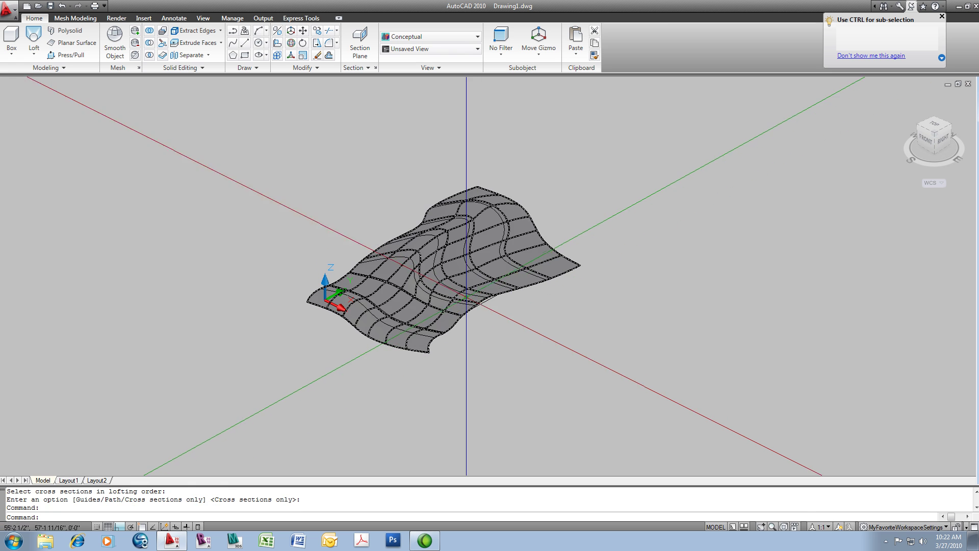
key(Escape)
key(Escape)
middle_drag(494, 350, 542, 375)
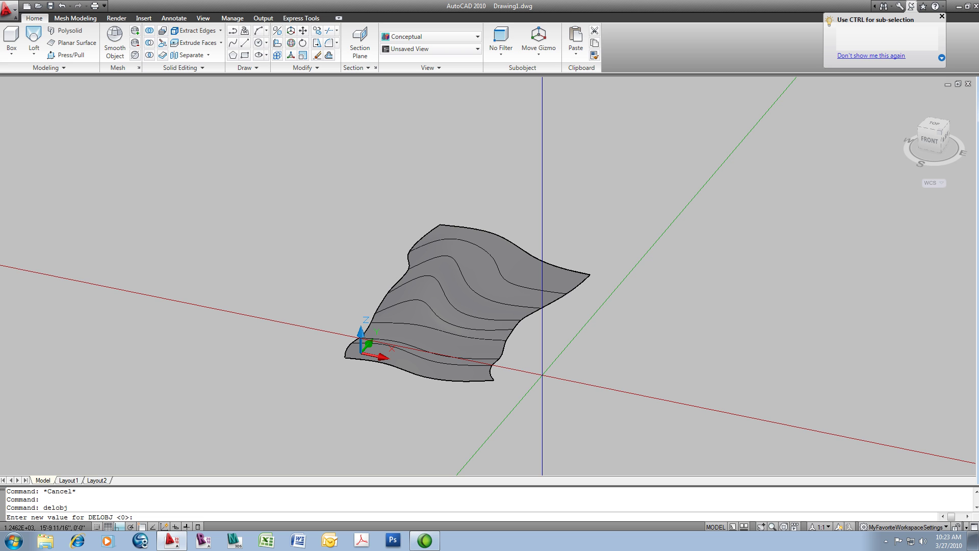
key(Escape)
middle_drag(563, 380, 550, 385)
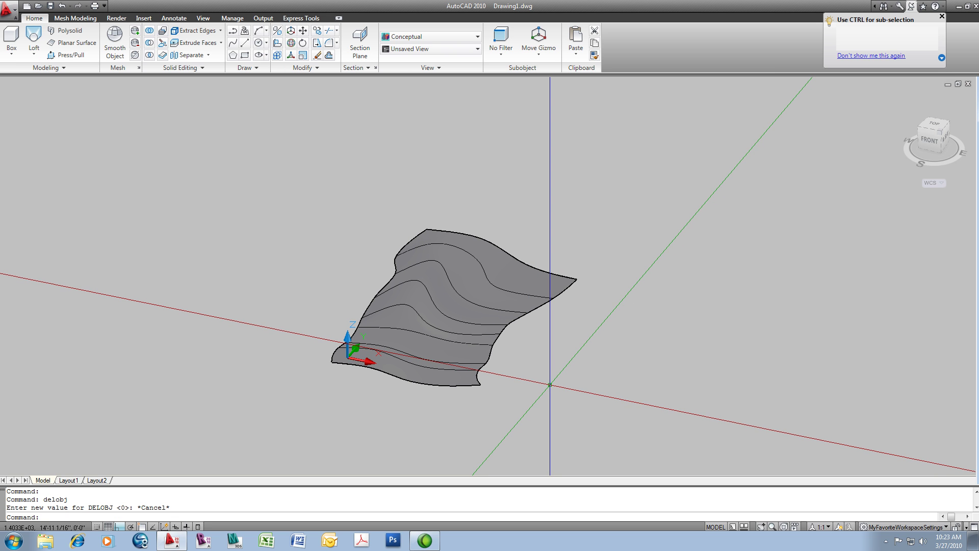
Copy the lofted surface about 123' along the X axis with ortho on.
key(Return)
click(555, 292)
key(Return)
click(525, 341)
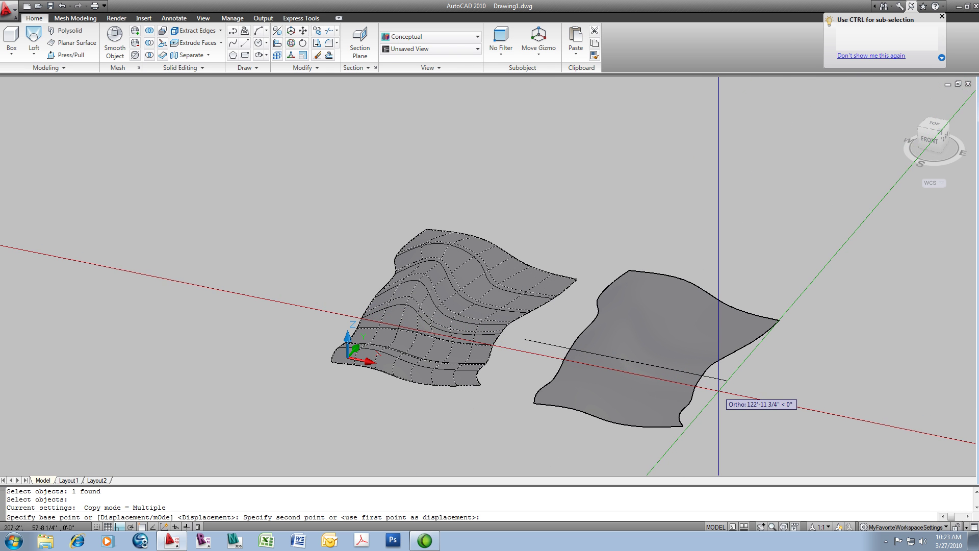
click(727, 381)
key(Escape)
Examine the original lofted surface and its contour splines from a low side angle beside the copy.
shift+middle_drag(669, 379, 341, 256)
scroll(515, 263, up, 6)
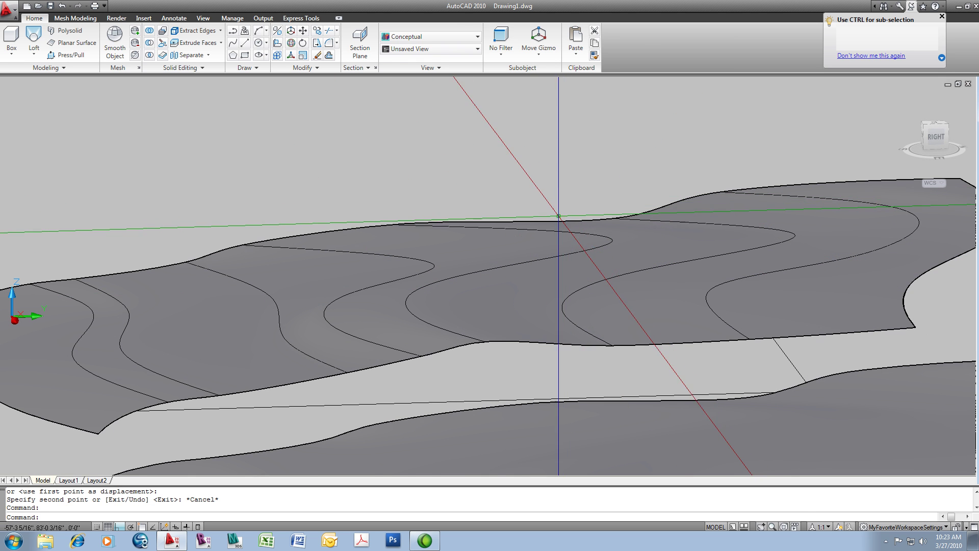
middle_drag(389, 228, 452, 315)
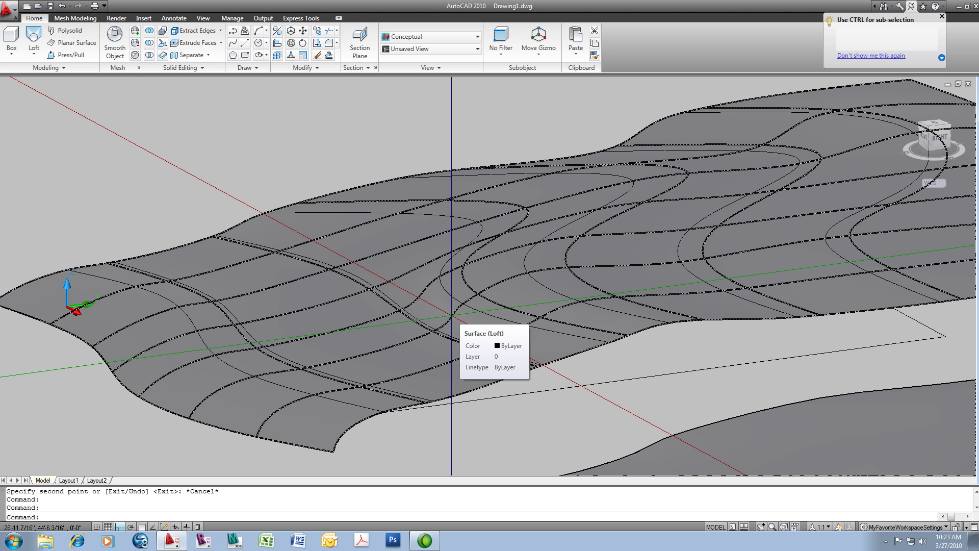
scroll(475, 333, down, 1)
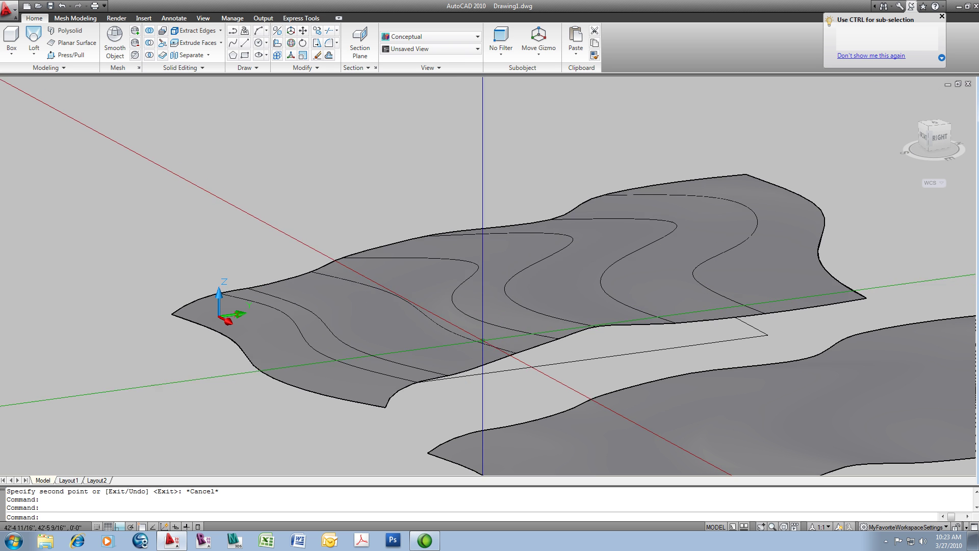
key(Escape)
key(Escape)
middle_drag(501, 341, 446, 286)
middle_drag(490, 317, 424, 255)
Set the copied loft surface's Surface Normals property to Ruled and clear the selection.
click(501, 254)
click(479, 278)
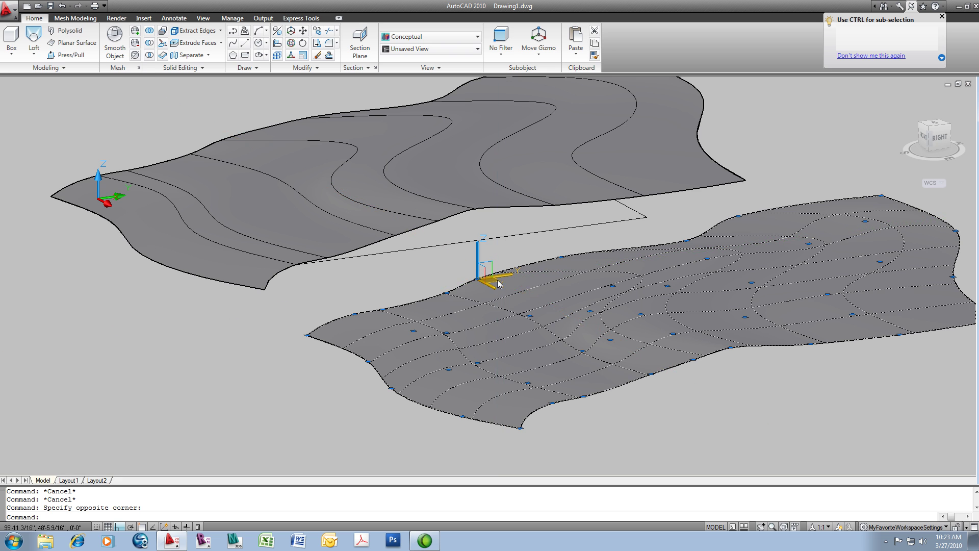
key(ctrl+1)
click(153, 206)
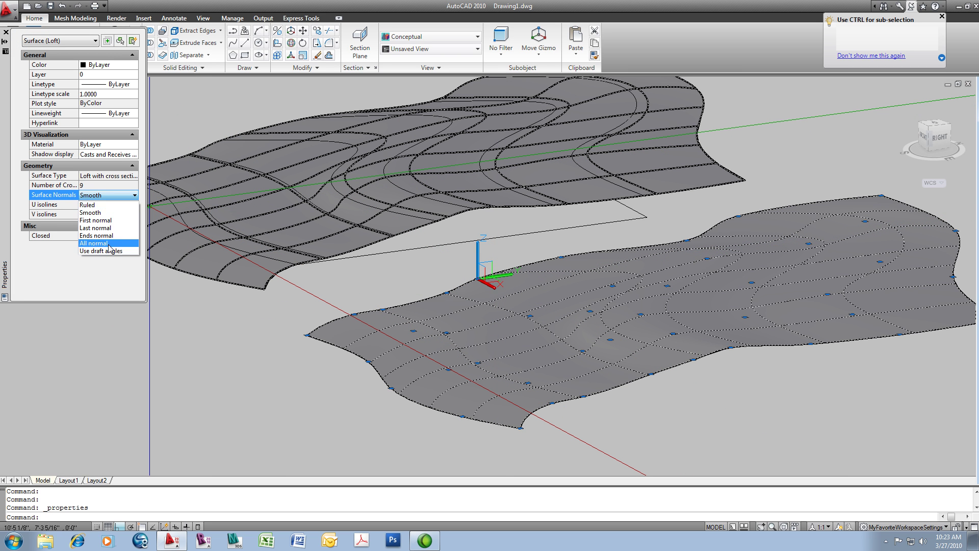
click(98, 206)
key(Escape)
key(Escape)
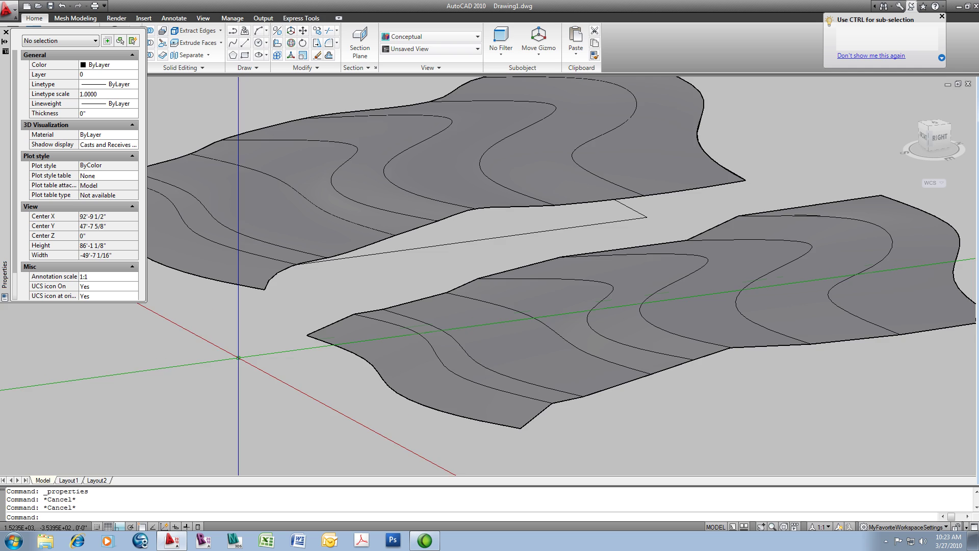
Compare the edges and isolines of the ruled copy with those of the original smooth surface.
scroll(238, 357, up, 4)
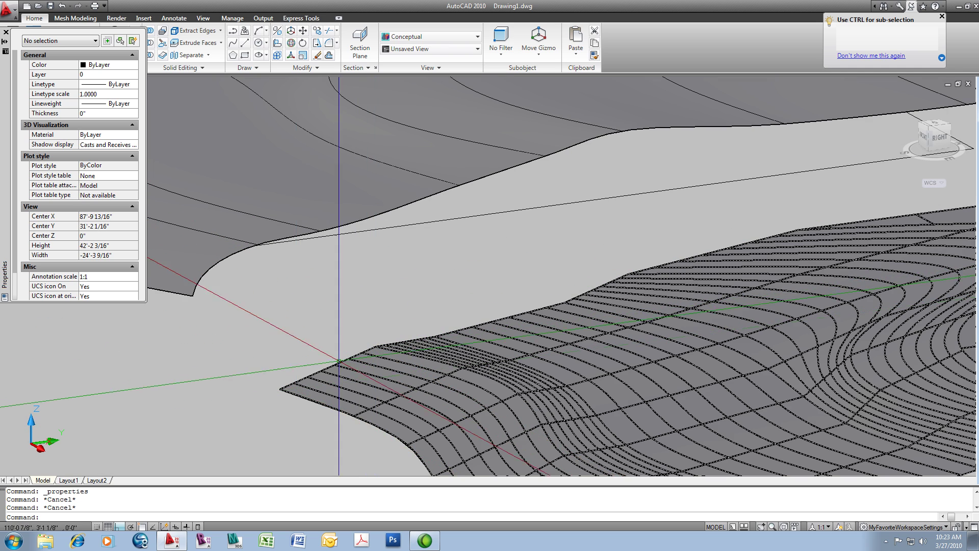
middle_drag(301, 386, 297, 333)
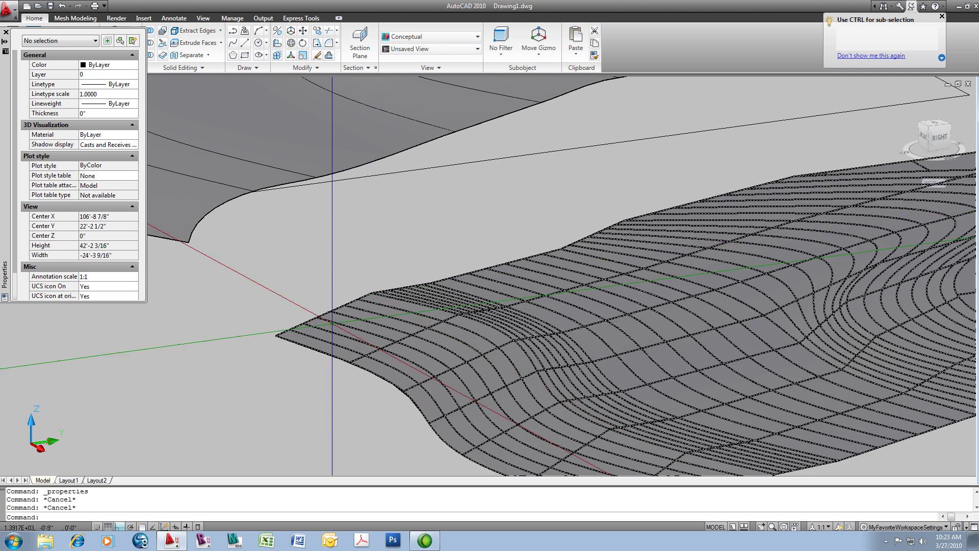
scroll(199, 395, down, 3)
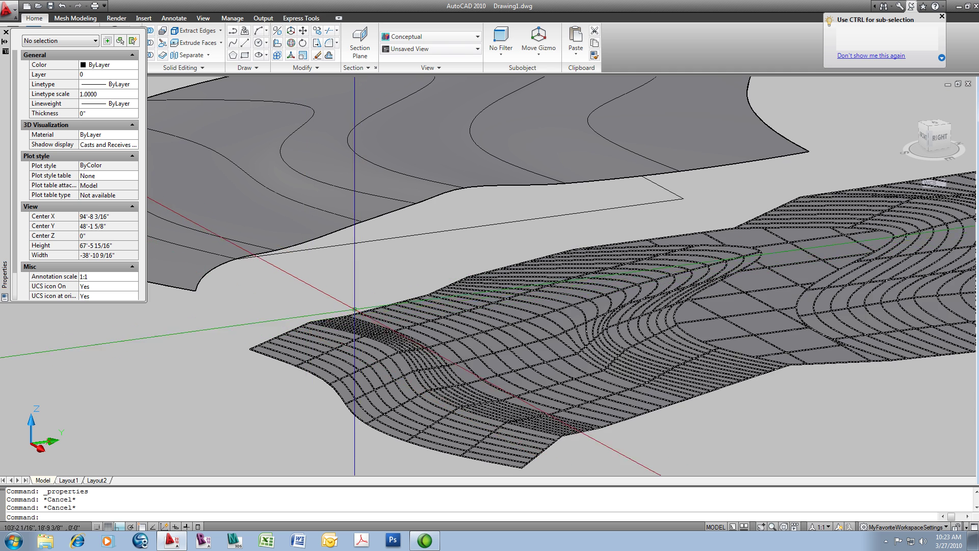
scroll(490, 275, down, 3)
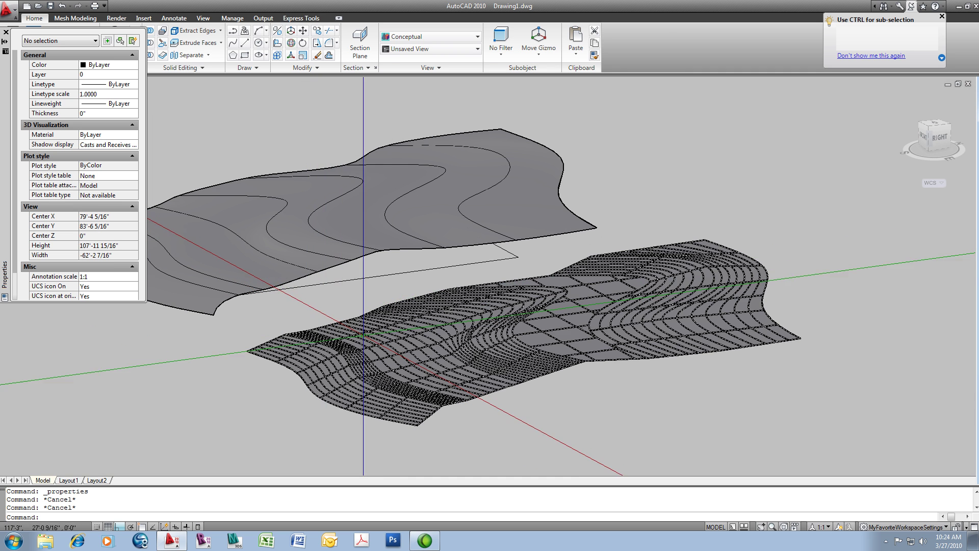
shift+middle_drag(377, 311, 508, 329)
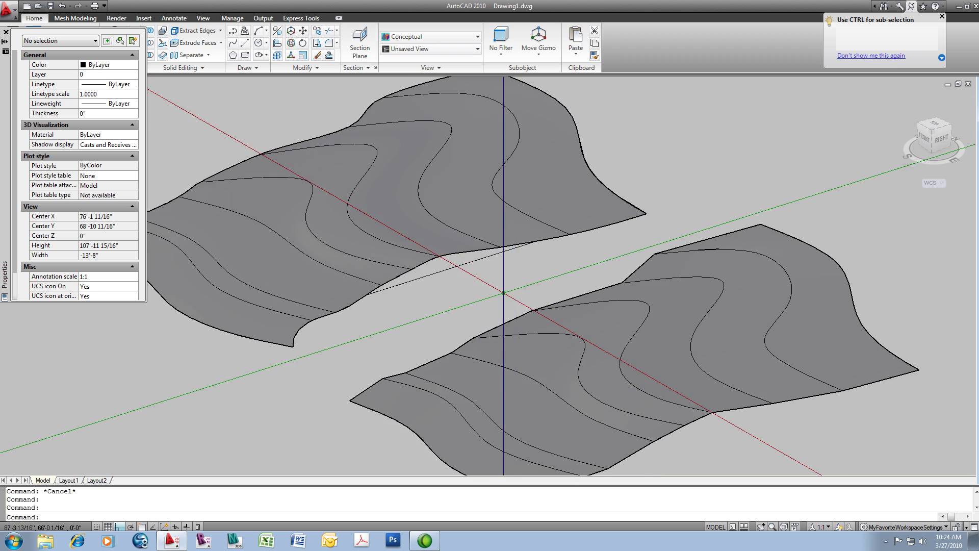
scroll(645, 256, up, 6)
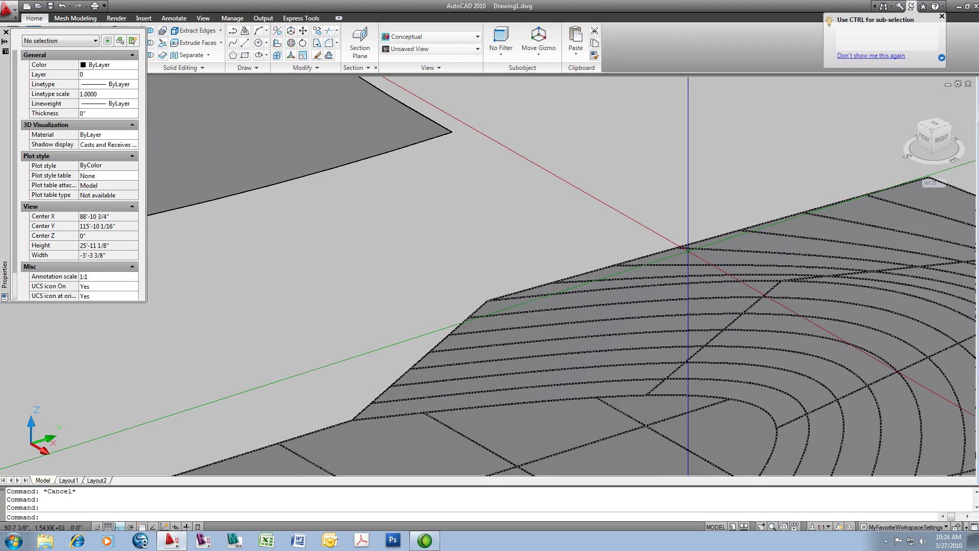
scroll(644, 257, down, 8)
scroll(482, 255, up, 6)
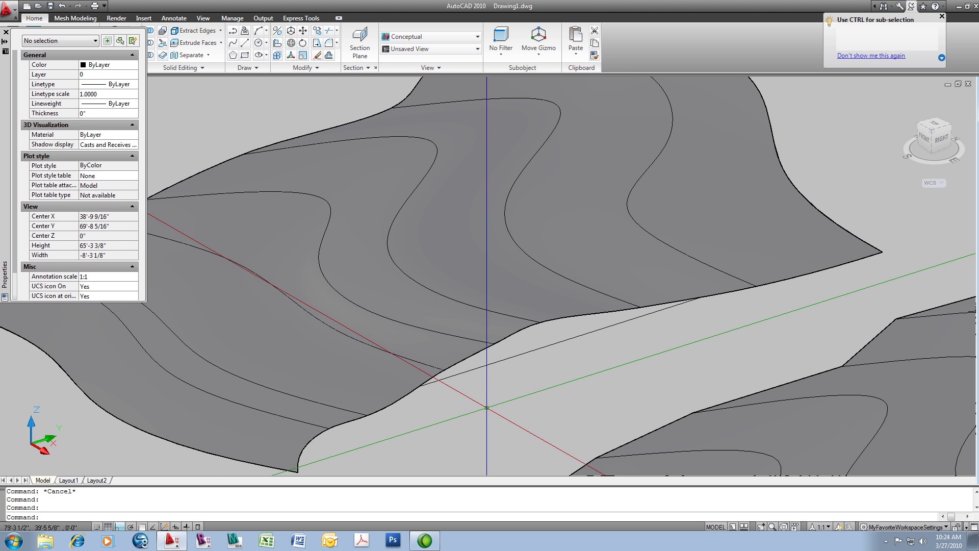
Thicken the original smooth surface into a solid, setting the thickness with two picked points about 8" apart along Z.
shift+middle_drag(490, 409, 673, 348)
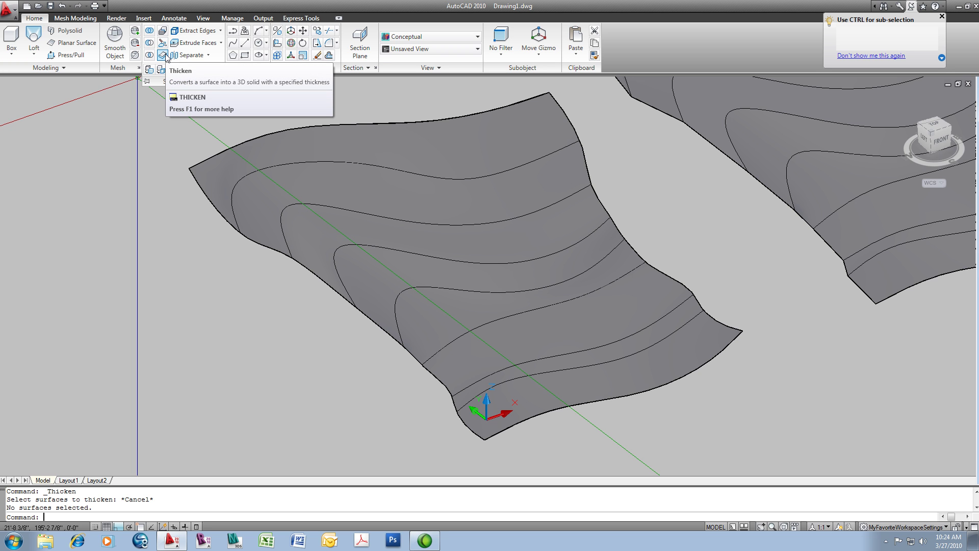
key(Escape)
key(Escape)
middle_drag(176, 153, 182, 161)
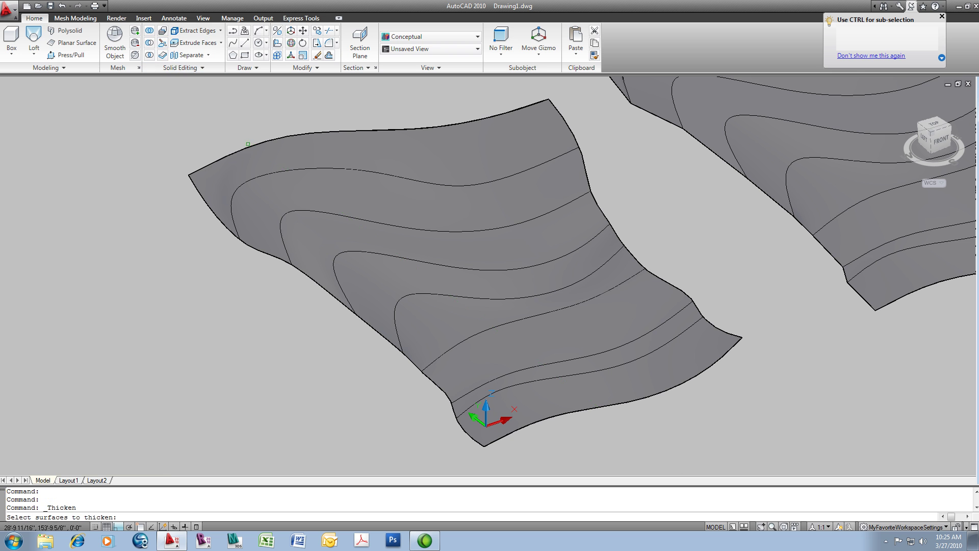
click(249, 146)
middle_drag(329, 353, 286, 265)
key(Return)
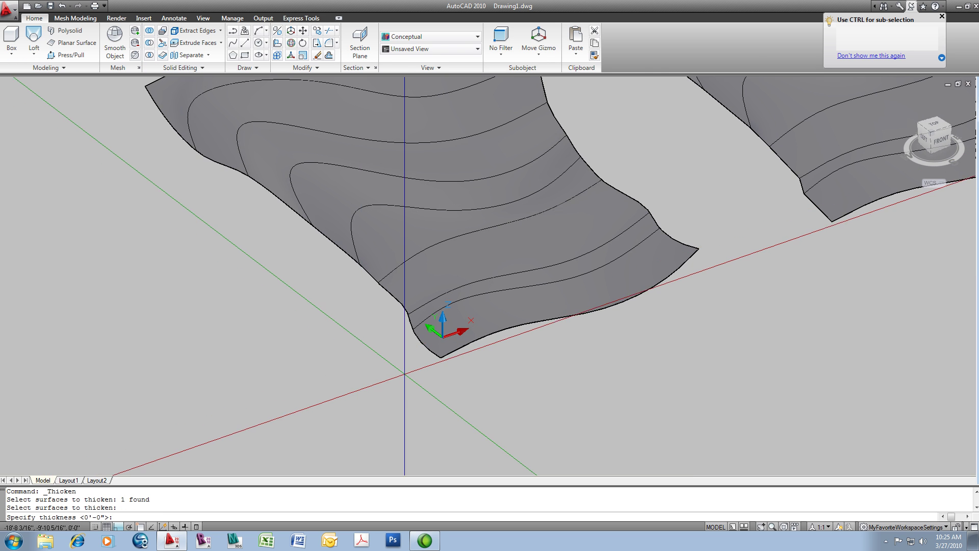
scroll(459, 371, up, 4)
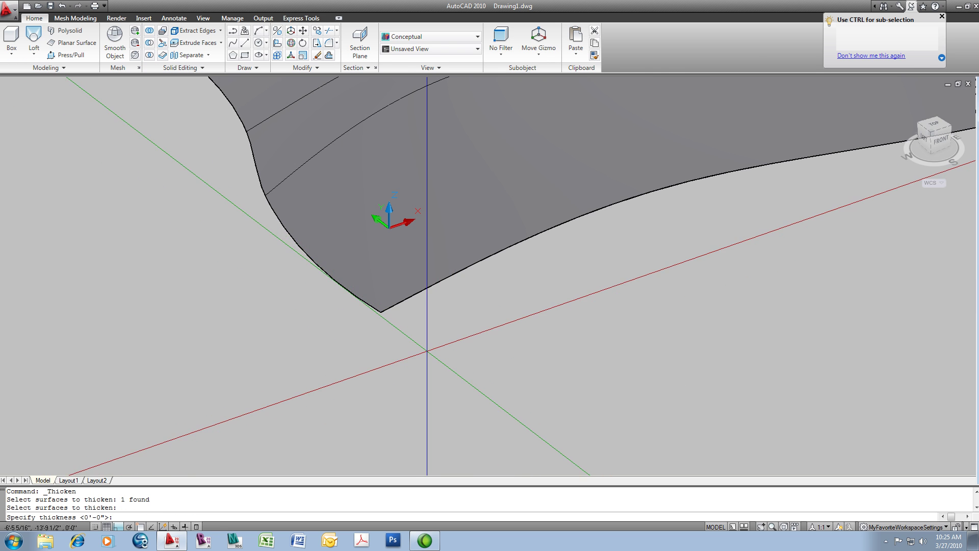
click(428, 350)
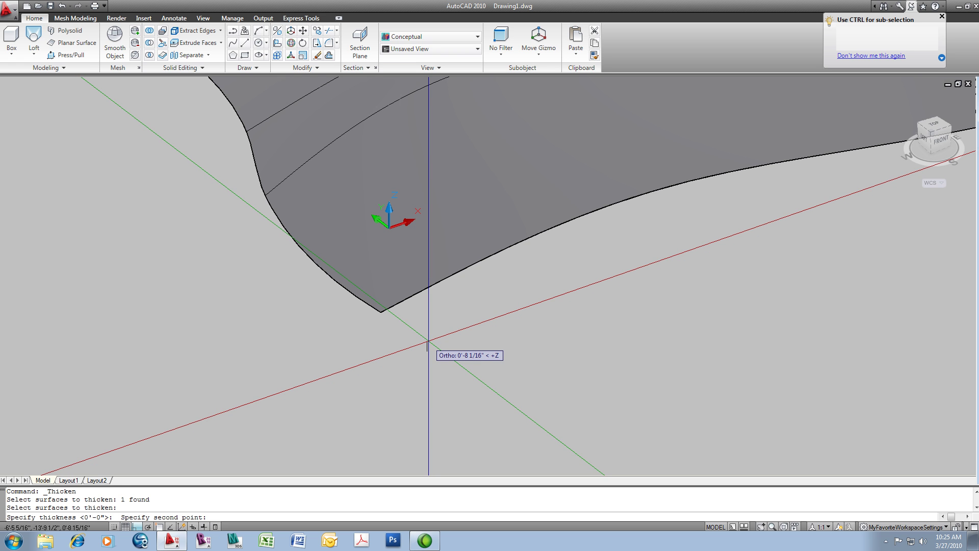
click(427, 341)
Switch the visual style to 2D Wireframe and view the thickened terrain beside the ruled copy.
scroll(452, 354, down, 4)
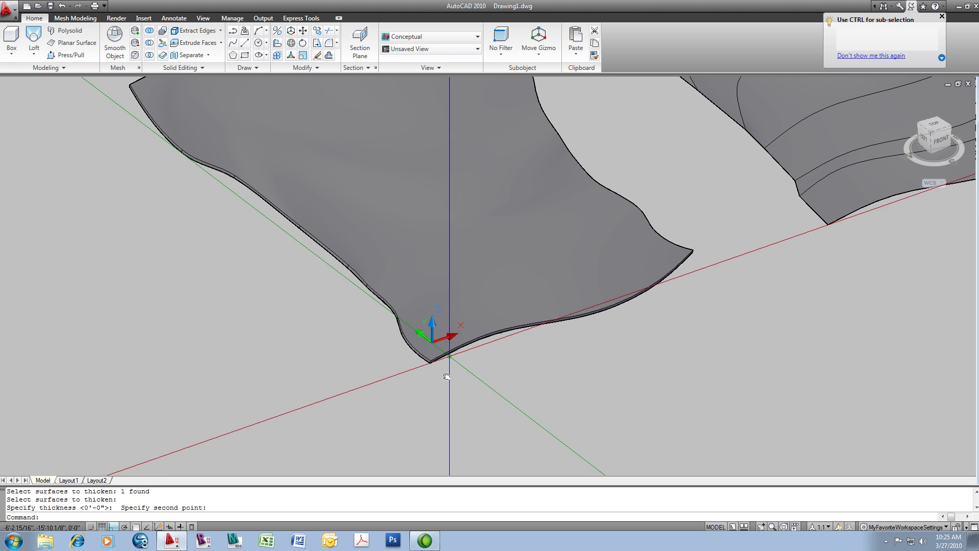
scroll(475, 367, down, 3)
shift+middle_drag(461, 359, 349, 341)
scroll(497, 331, up, 5)
scroll(481, 338, down, 4)
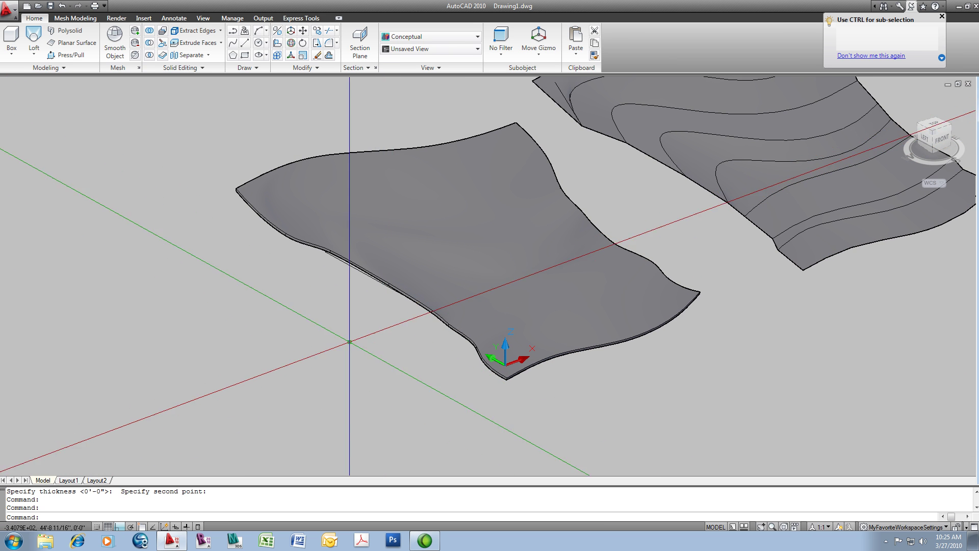
click(459, 41)
click(405, 72)
shift+middle_drag(356, 295, 588, 247)
click(564, 241)
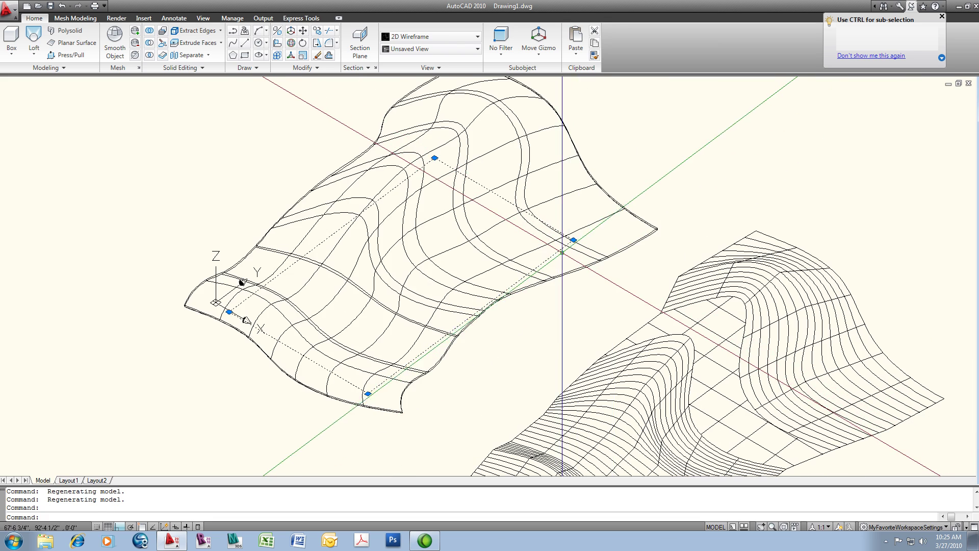
scroll(573, 255, down, 4)
key(Escape)
scroll(658, 175, up, 2)
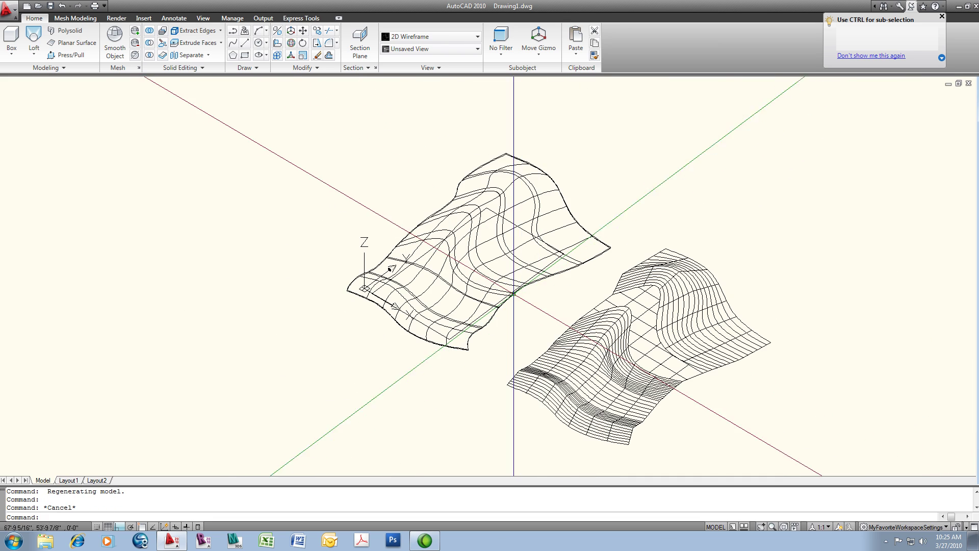
Extrude the rectangle at the smooth terrain upward into a tall box rising well above the terrain.
click(34, 55)
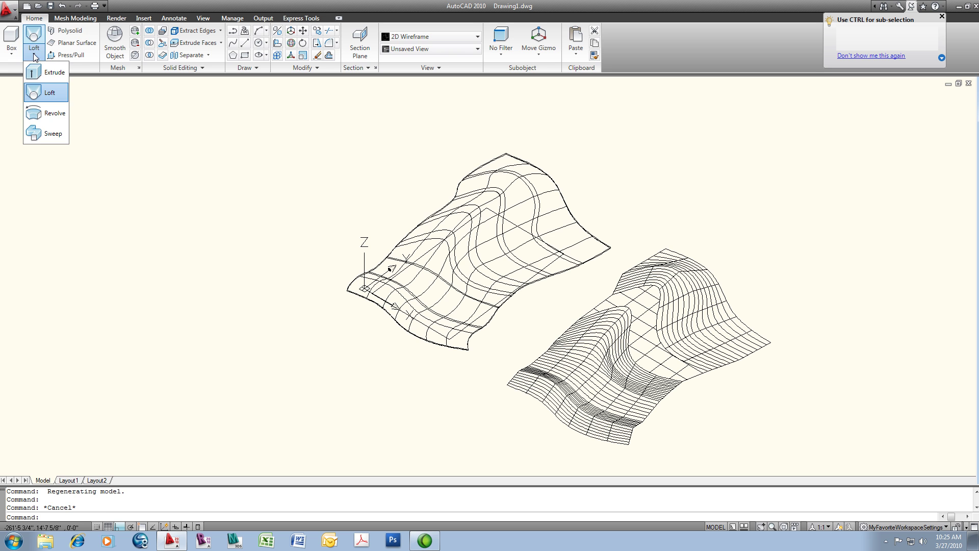
click(51, 72)
click(502, 217)
key(Return)
click(571, 159)
Move the extruded box down along Z so that its base sits below the thickened terrain.
shift+middle_drag(513, 347, 699, 306)
text(m)
click(433, 155)
key(Return)
click(458, 133)
click(460, 147)
key(Escape)
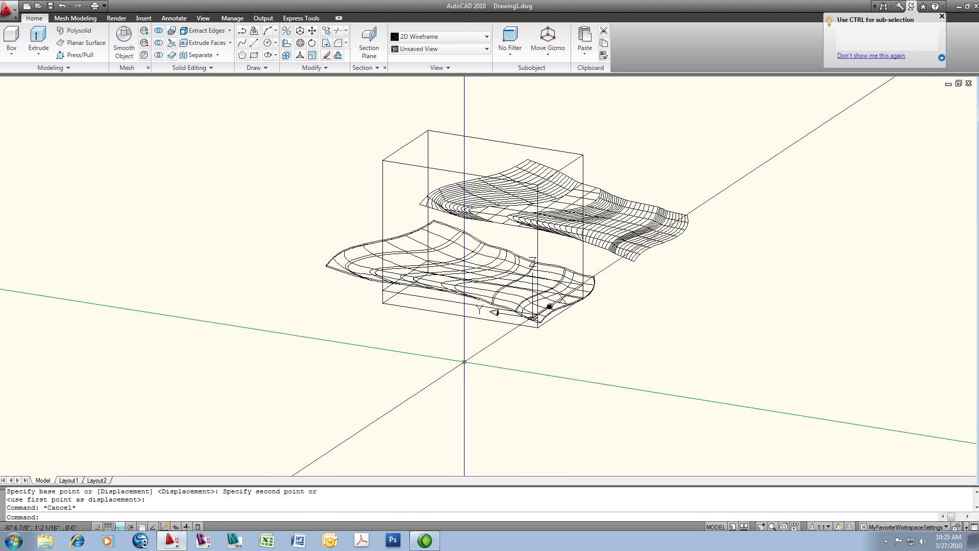
Subtract the thickened terrain solid from the extruded box to cut the box along the terrain.
middle_drag(463, 340, 463, 345)
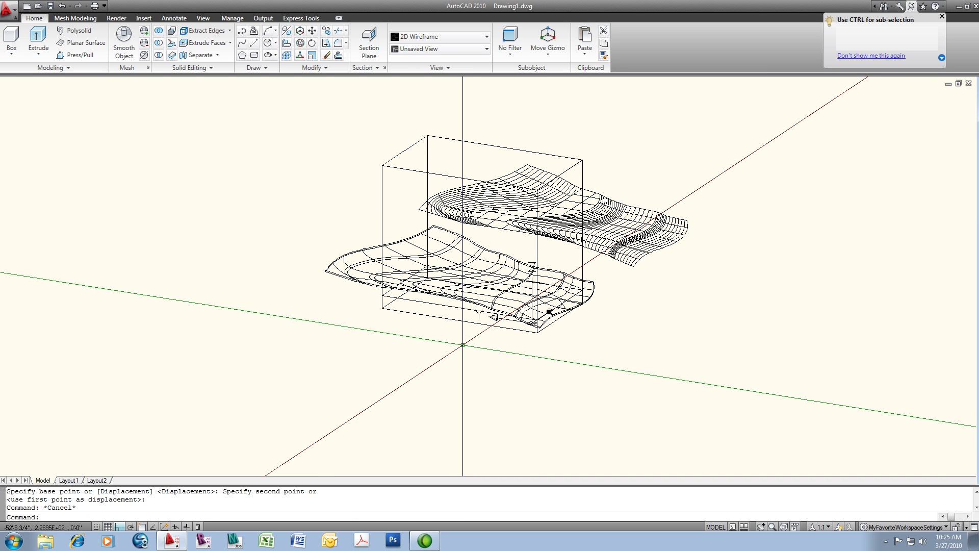
text(subtract)
key(Return)
click(382, 199)
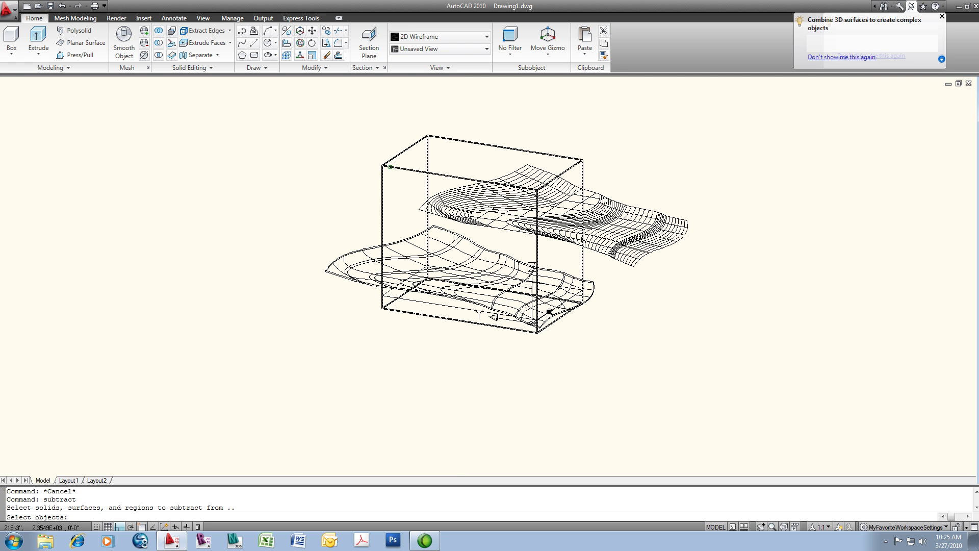
key(Return)
scroll(365, 240, up, 5)
Erase the original smooth loft surface that remains at the cut box.
click(362, 247)
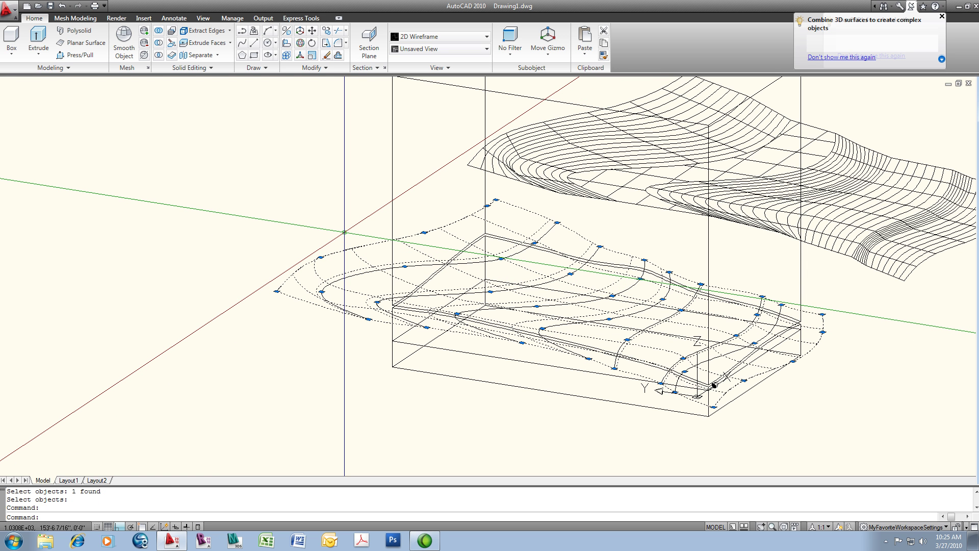
key(Return)
scroll(344, 232, up, 5)
scroll(399, 233, down, 6)
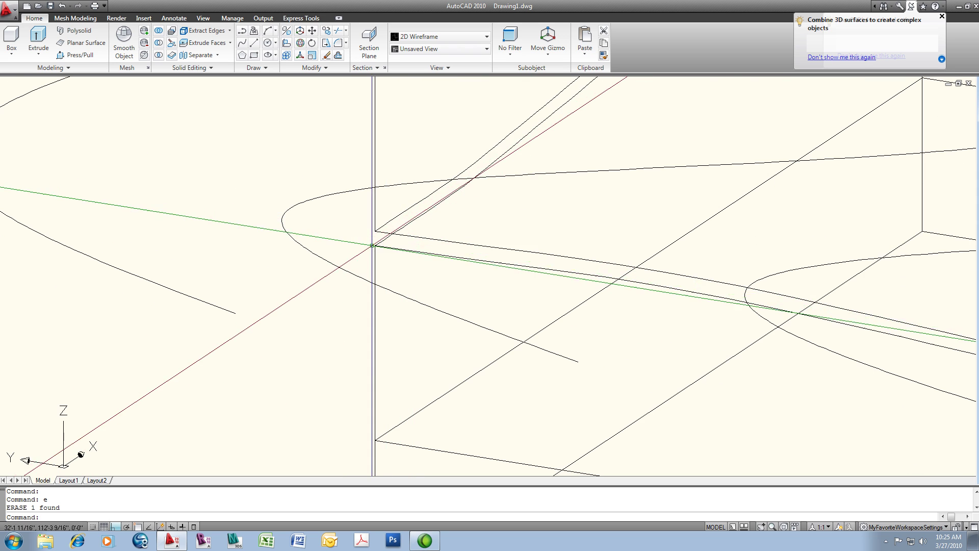
Separate the cut box into individual solids and delete the upper block above the terrain cut.
shift+middle_drag(448, 255, 385, 280)
middle_drag(421, 218, 407, 248)
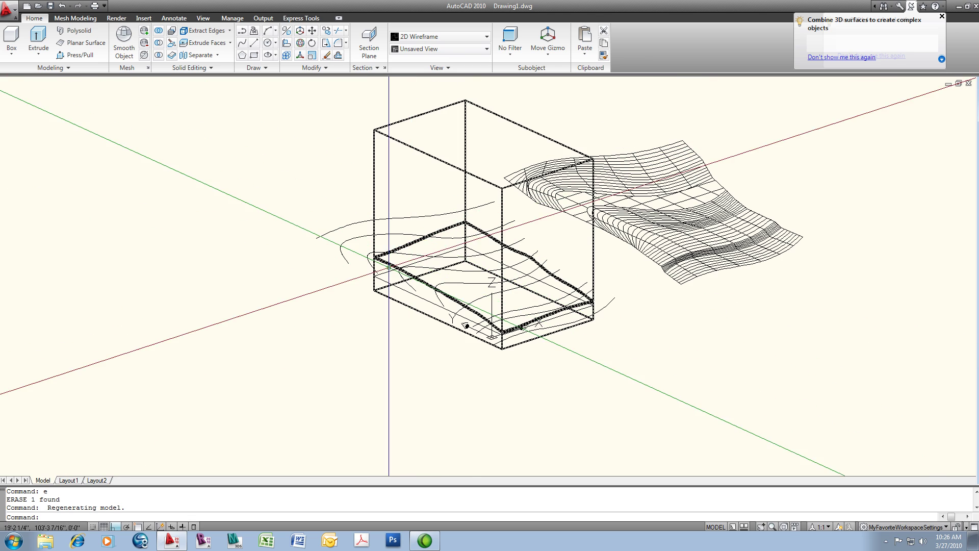
scroll(377, 253, up, 4)
scroll(364, 276, down, 5)
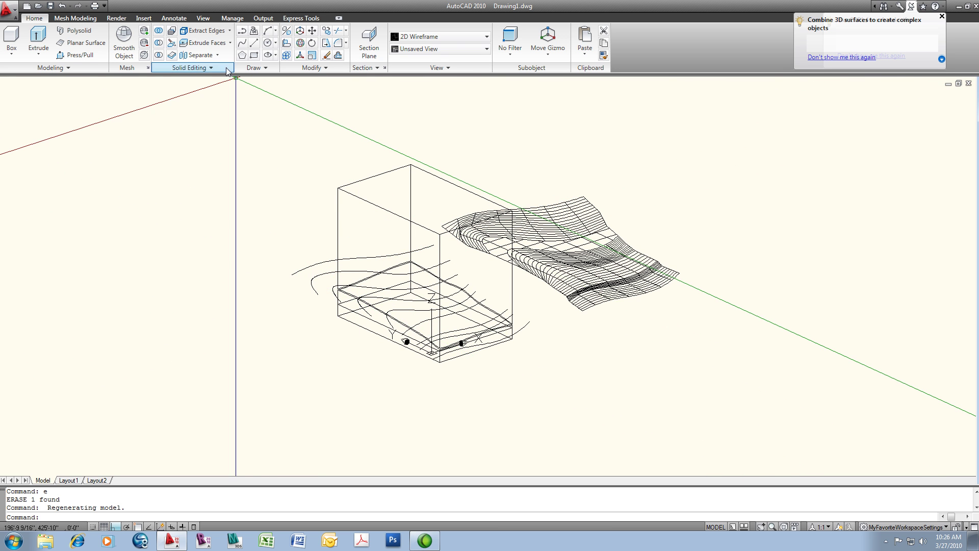
click(199, 55)
click(339, 187)
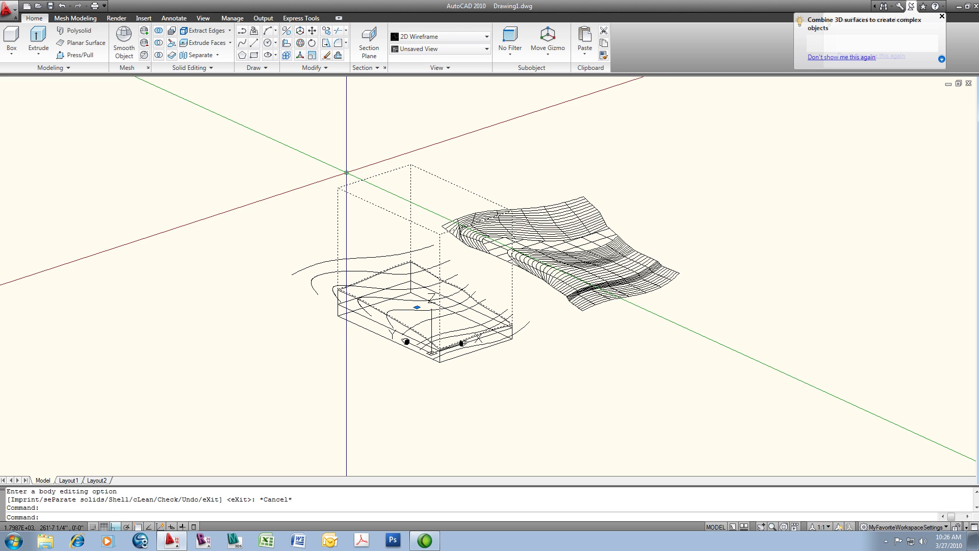
Switch the visual style to Conceptual and view the terrain-topped solid from above.
click(452, 38)
click(539, 60)
scroll(549, 258, up, 8)
mouse_move(548, 258)
shift+middle_down()
mouse_move(524, 224)
mouse_move(452, 225)
mouse_move(391, 280)
mouse_move(427, 291)
mouse_move(447, 270)
shift+middle_up()
scroll(447, 270, down, 2)
mouse_move(502, 296)
shift+middle_down()
mouse_move(469, 255)
mouse_move(480, 237)
mouse_move(541, 229)
mouse_move(527, 280)
mouse_move(556, 214)
mouse_move(575, 227)
mouse_move(505, 290)
mouse_move(491, 252)
mouse_move(494, 311)
shift+middle_up()
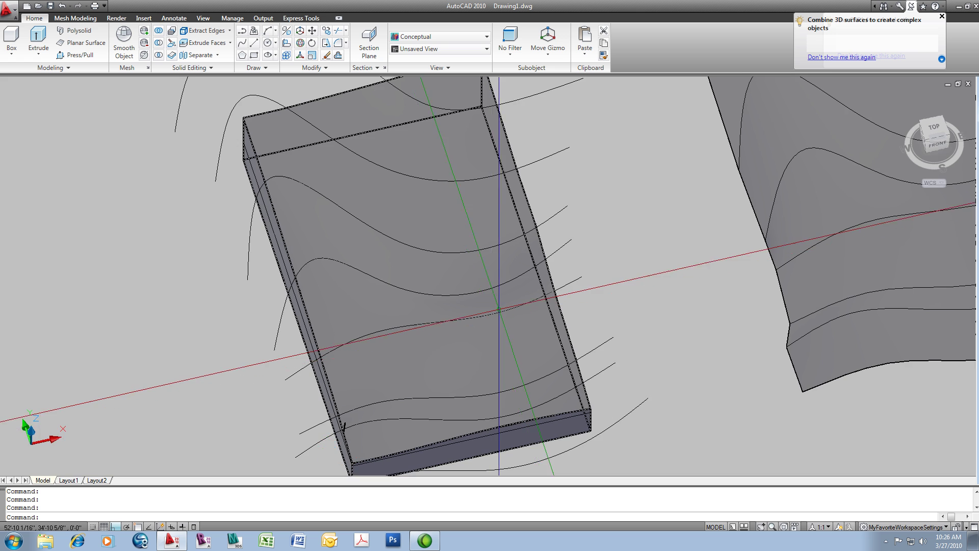
scroll(494, 311, down, 2)
Change the view projection to Perspective and view the terrain solid beside the ruled surface.
right_click(933, 145)
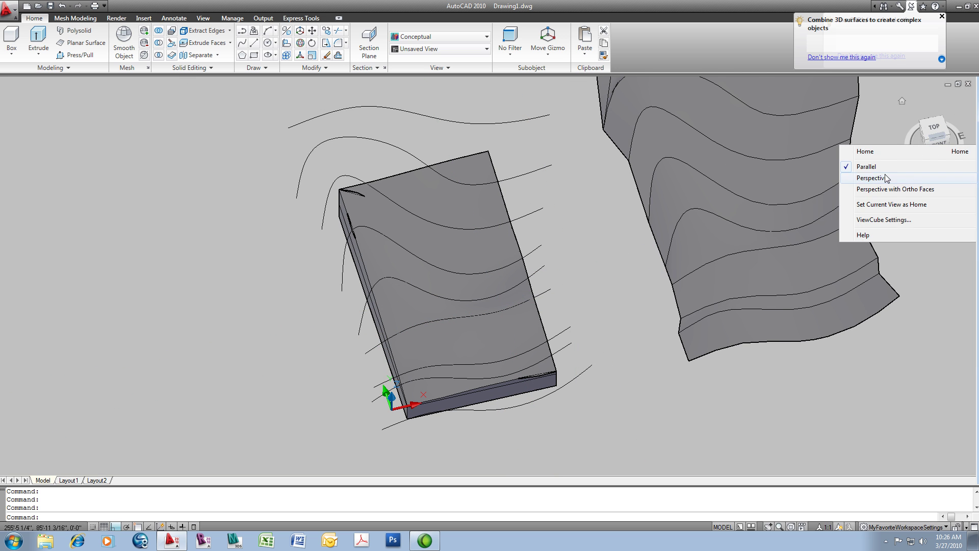
click(886, 178)
shift+middle_drag(413, 173, 410, 223)
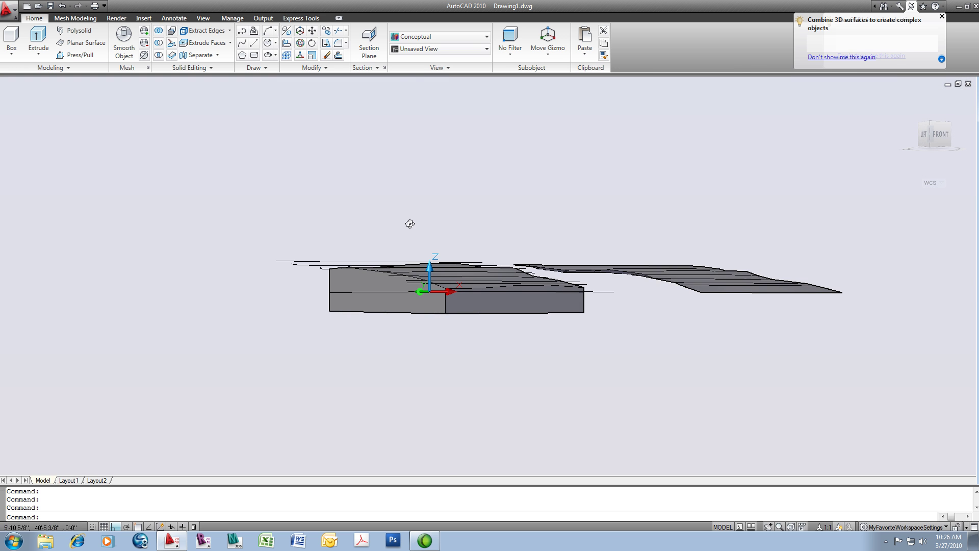
scroll(461, 280, up, 2)
shift+middle_drag(457, 266, 430, 300)
middle_drag(563, 263, 433, 292)
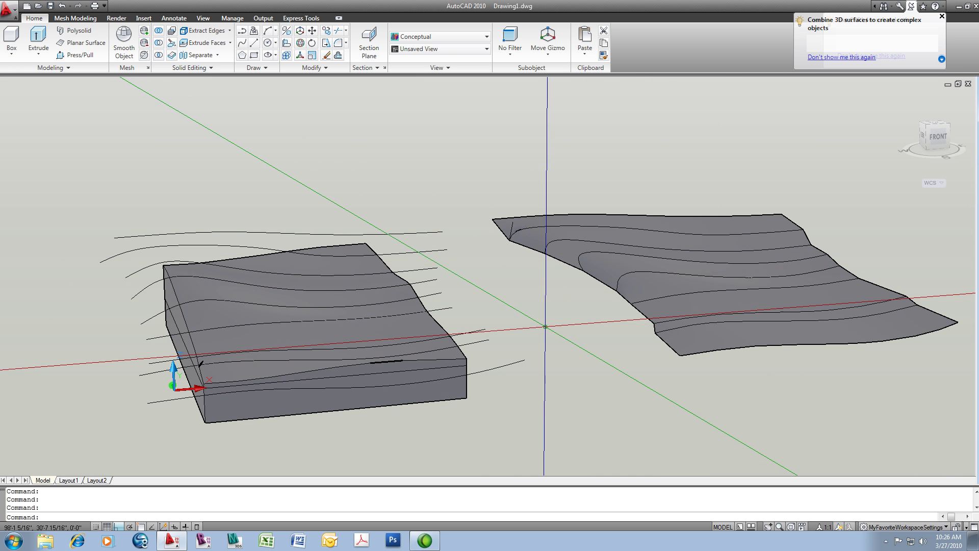